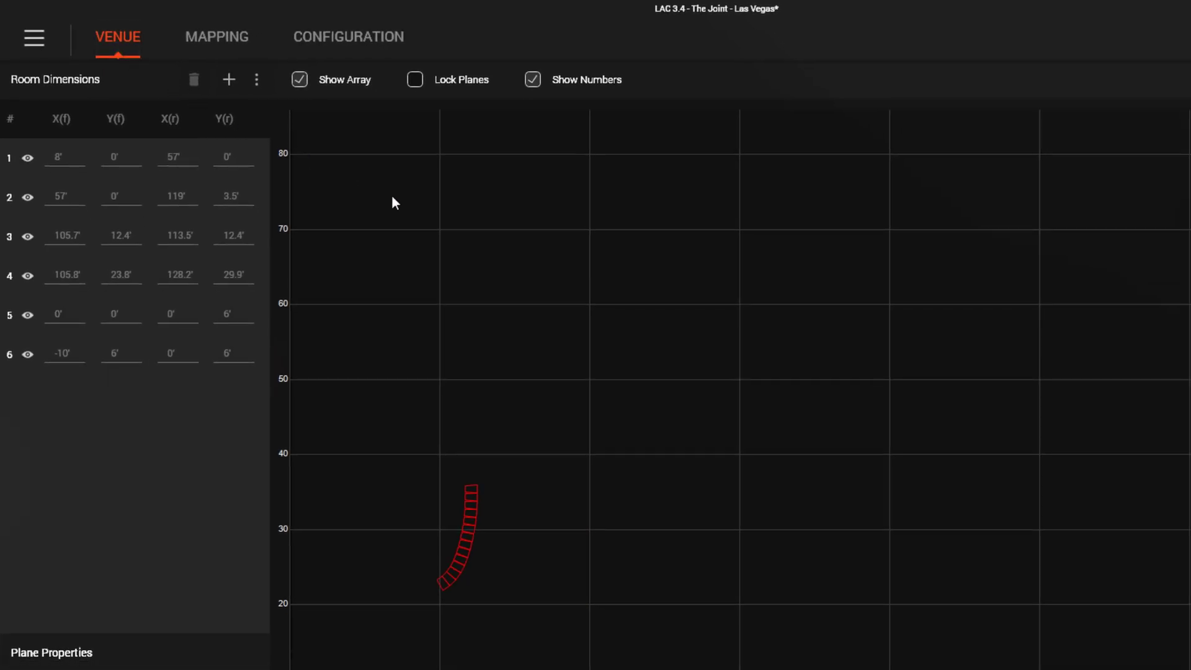
- Paste the venue geometry and export it as The Joint - Las Vegas.gcf
right_click(451, 230)
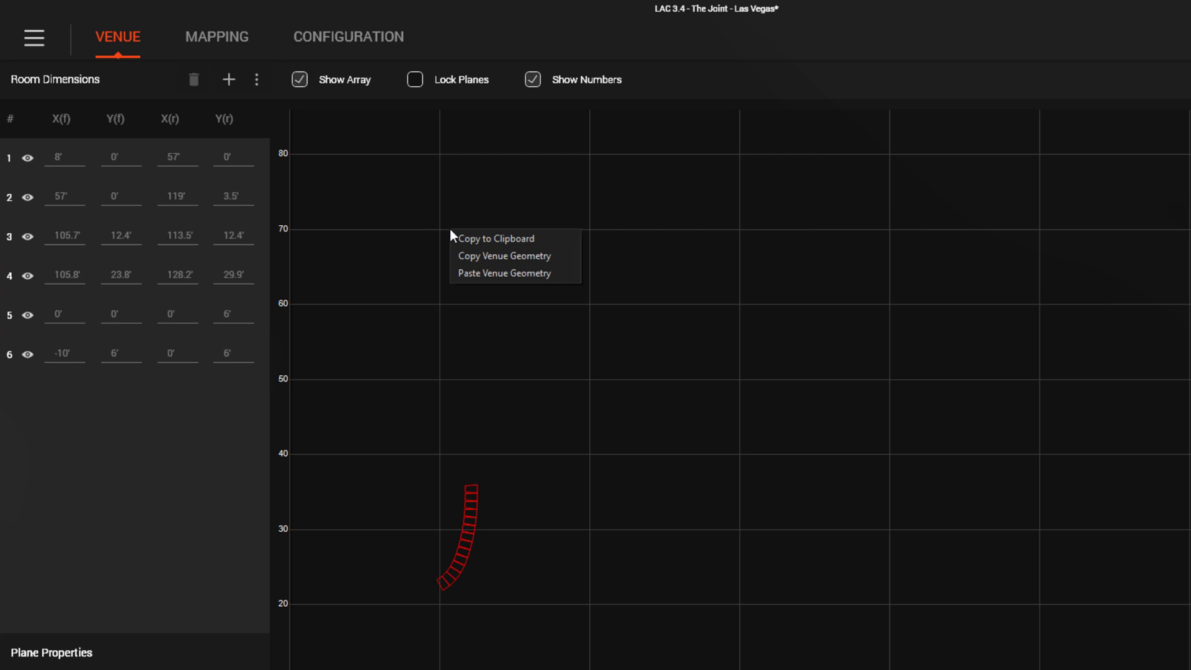
left_click(459, 274)
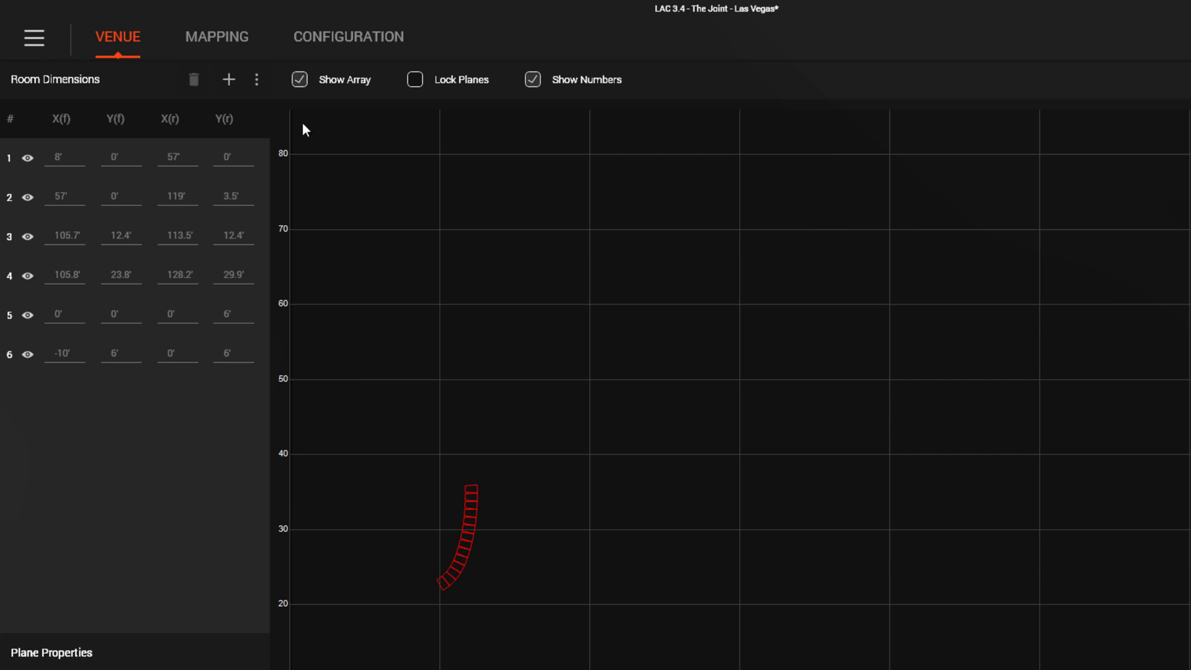
left_click(257, 85)
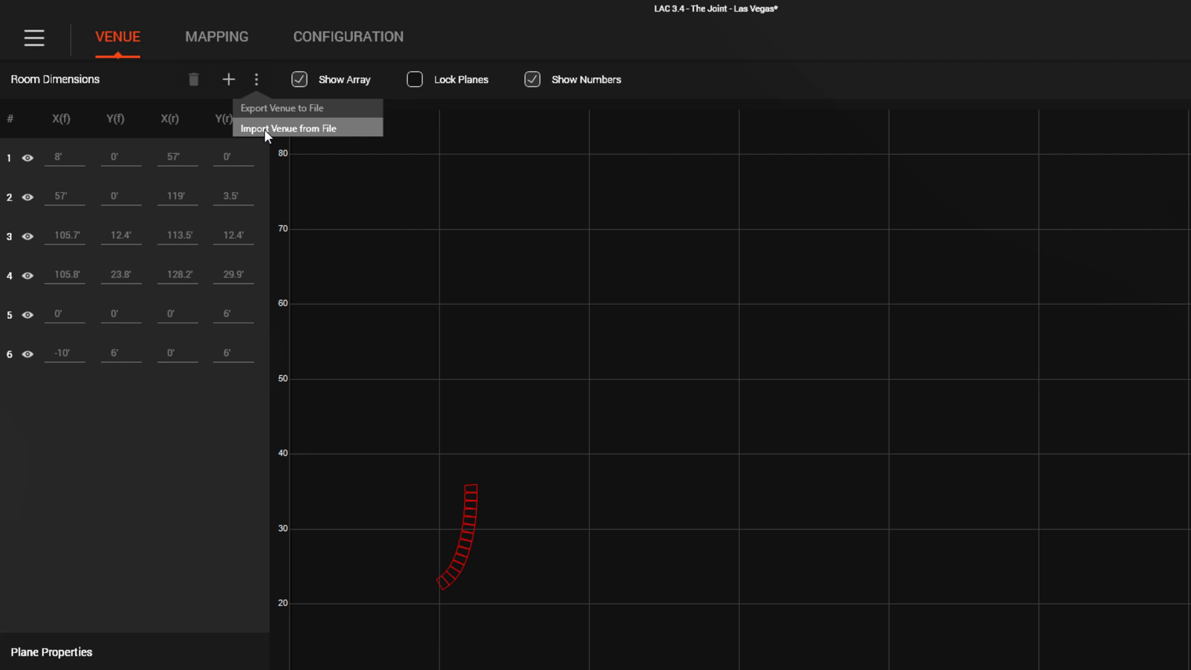
left_click(260, 105)
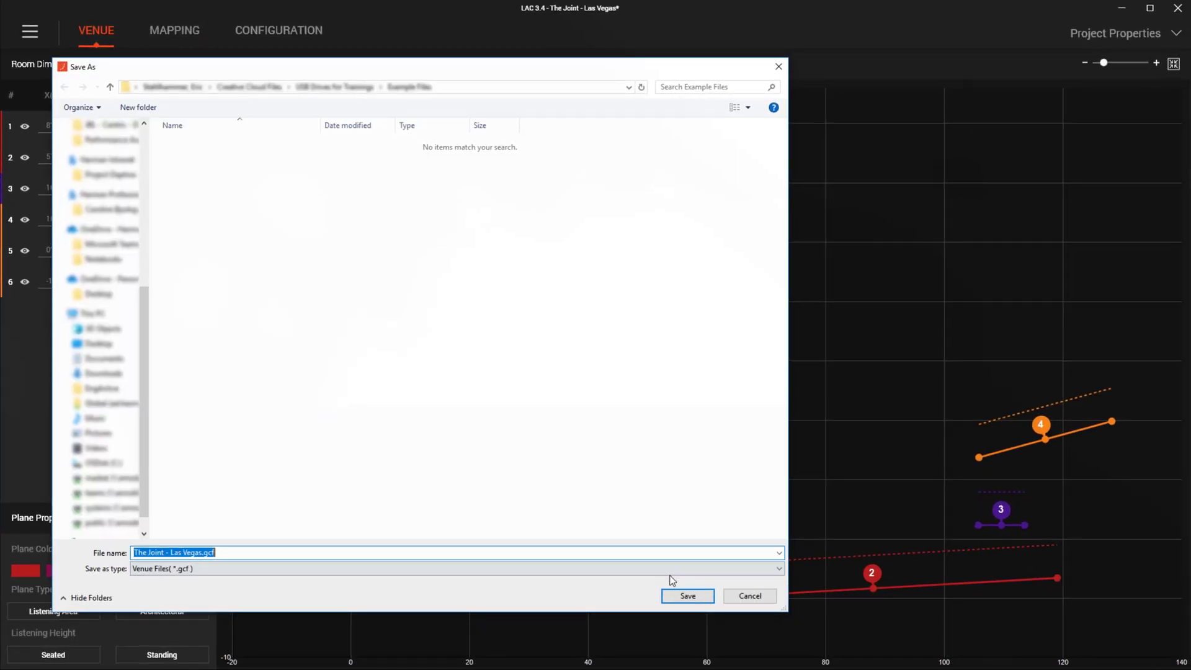
left_click(711, 623)
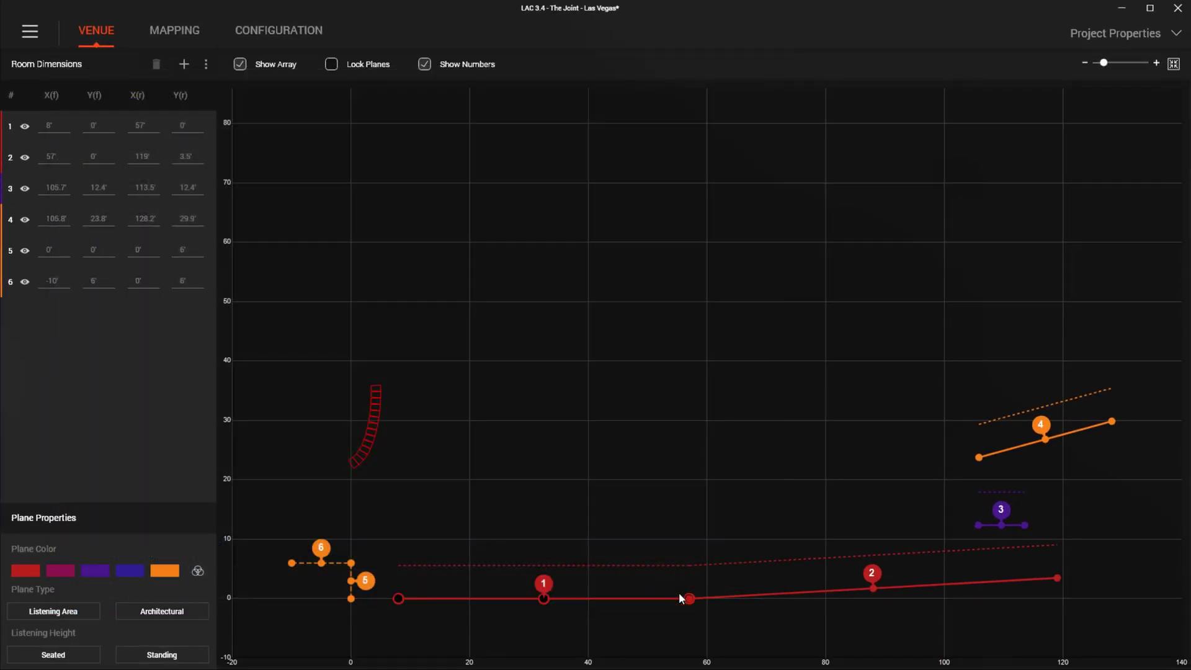
- Start importing a venue from file, confirming the overwrite of the existing geometry
left_click(206, 65)
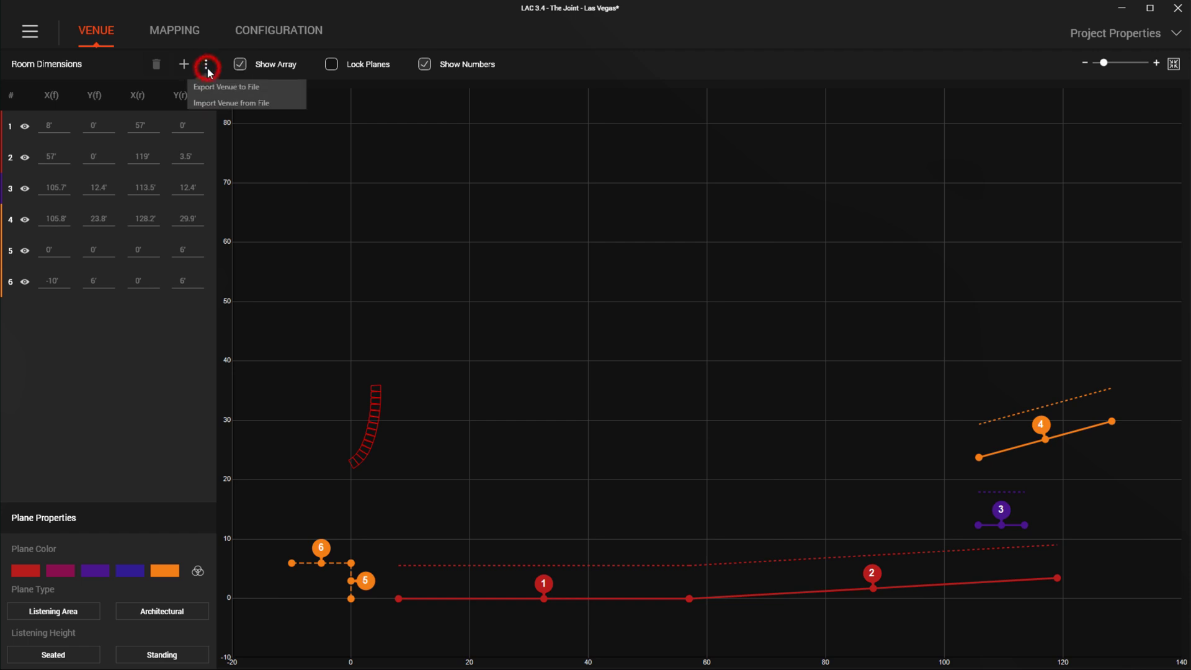
left_click(220, 100)
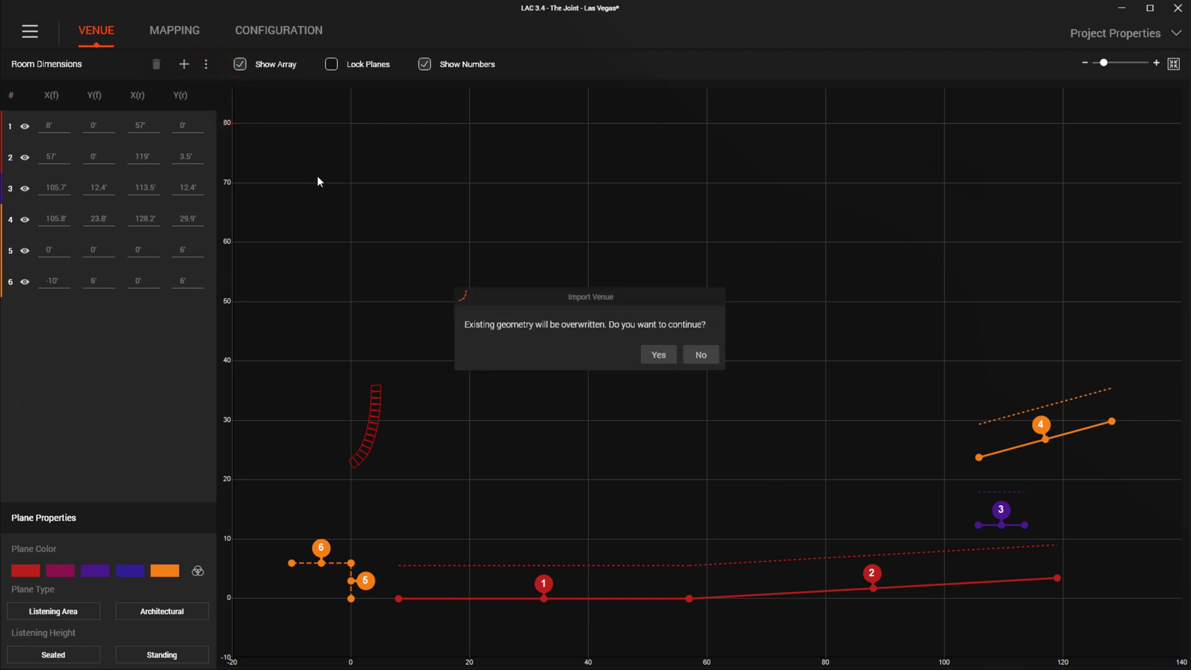
left_click(646, 359)
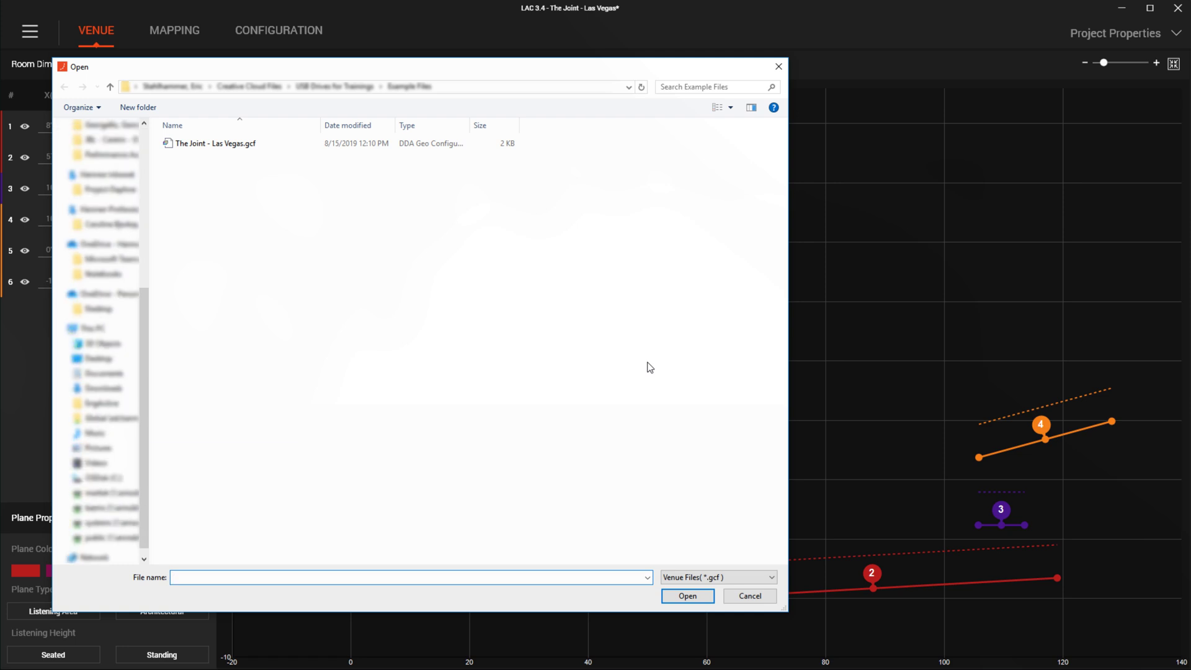
- Import The Joint - Las Vegas.gcf and confirm plane 6's front X value
double_click(242, 147)
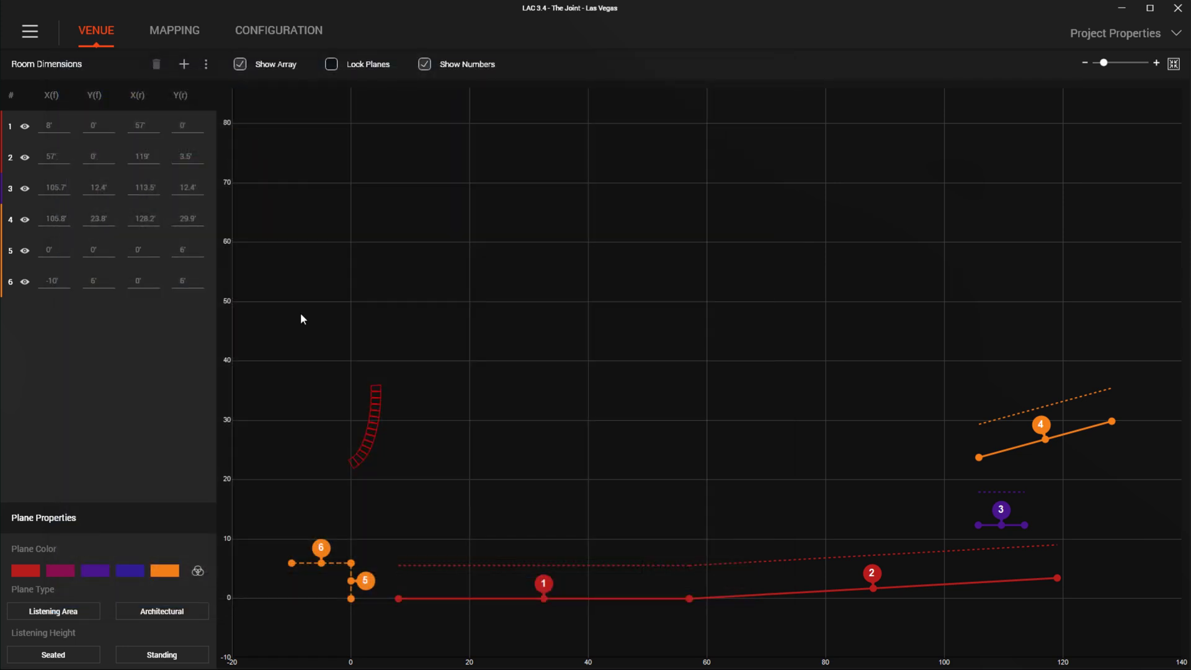
left_click(46, 285)
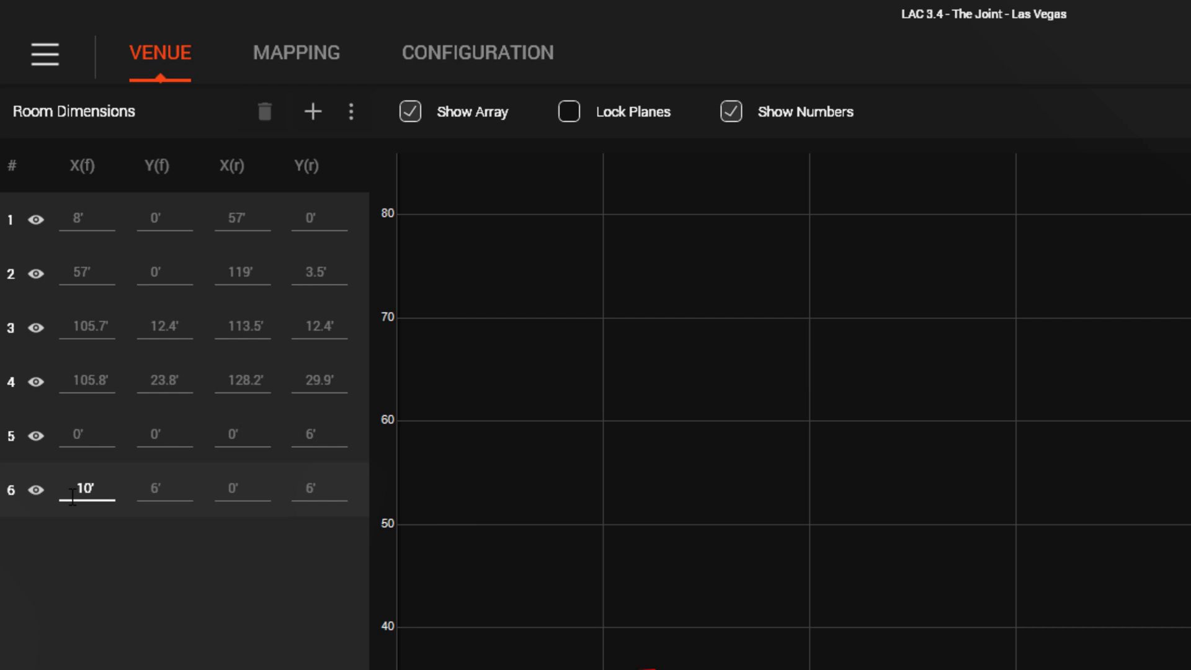
key("Return")
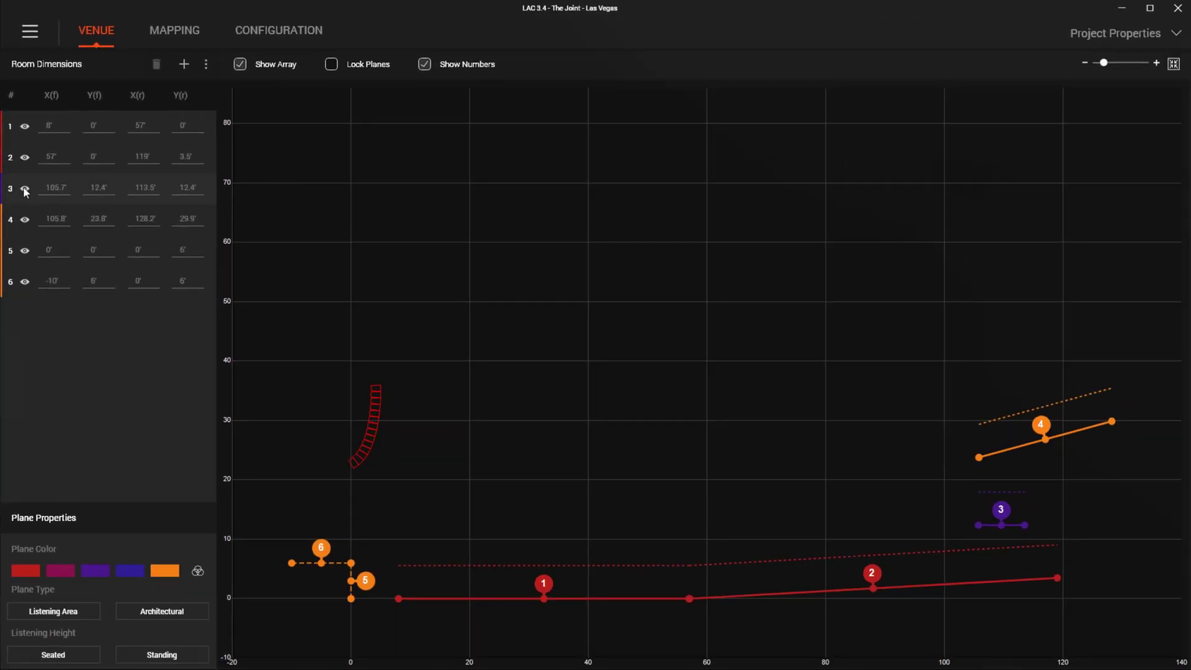
- Hide planes 3–6, show them again, then go to the Mapping page
left_click(25, 189)
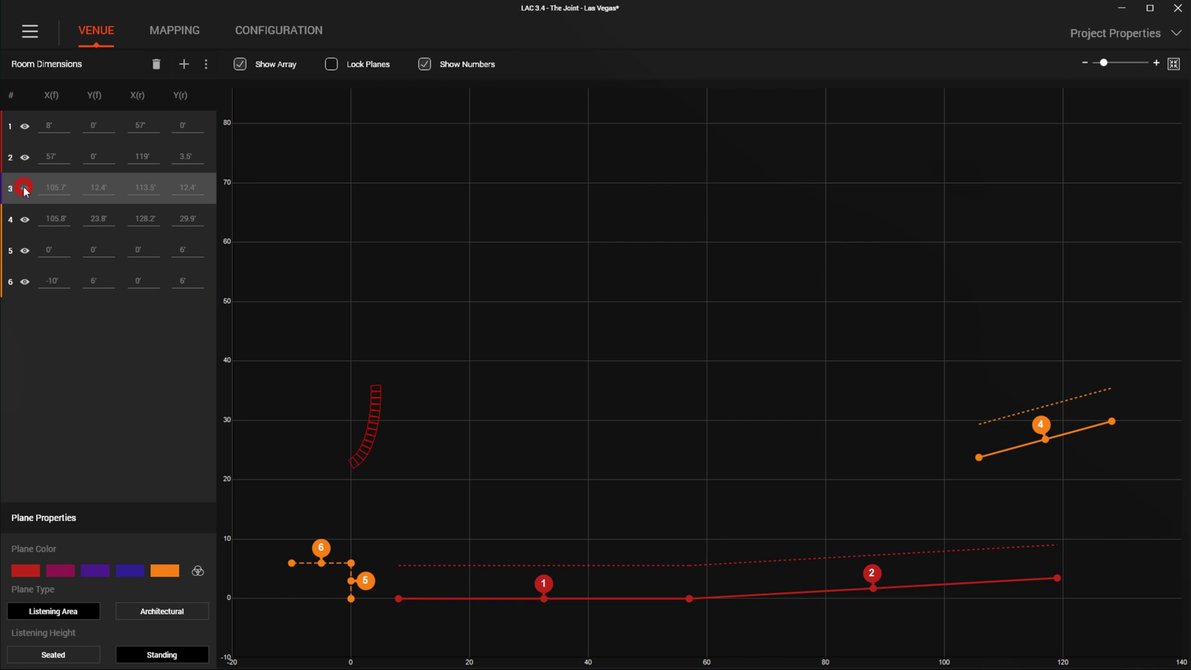
left_click(25, 221)
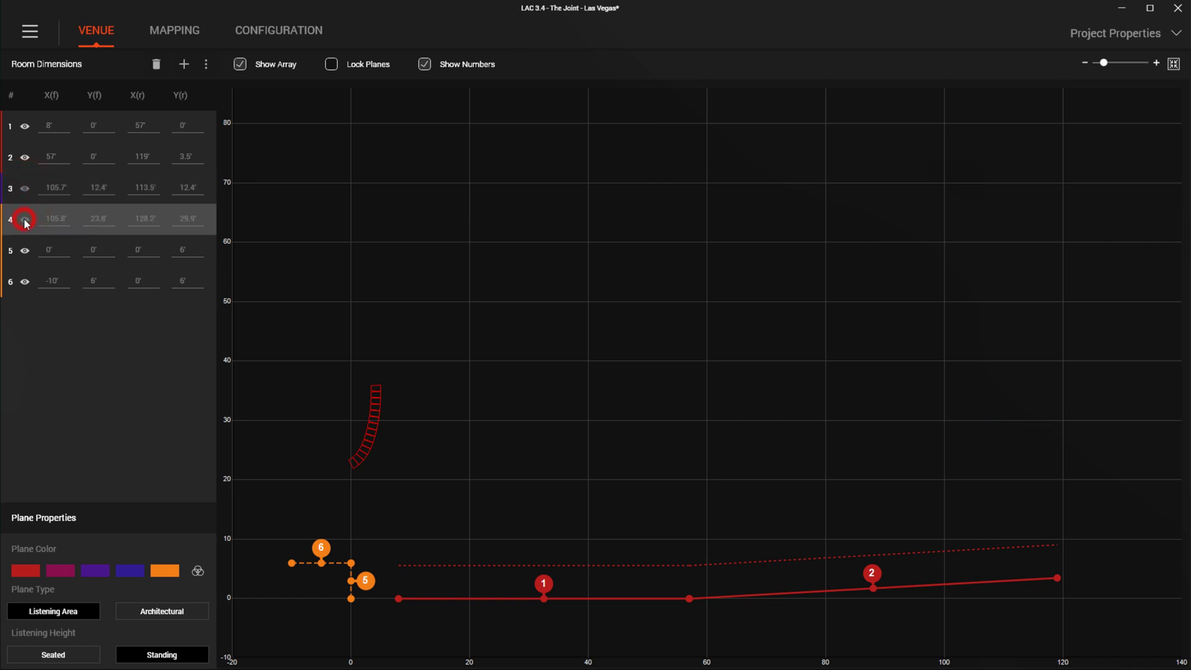
left_click(26, 251)
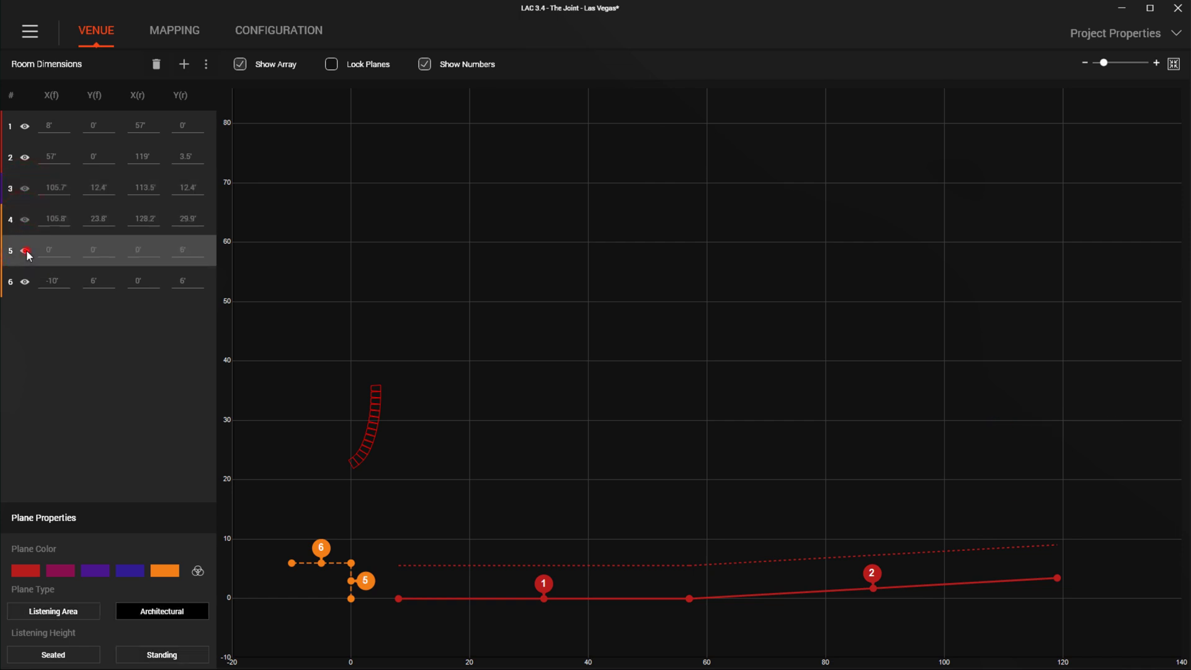
left_click(26, 283)
left_click(26, 283)
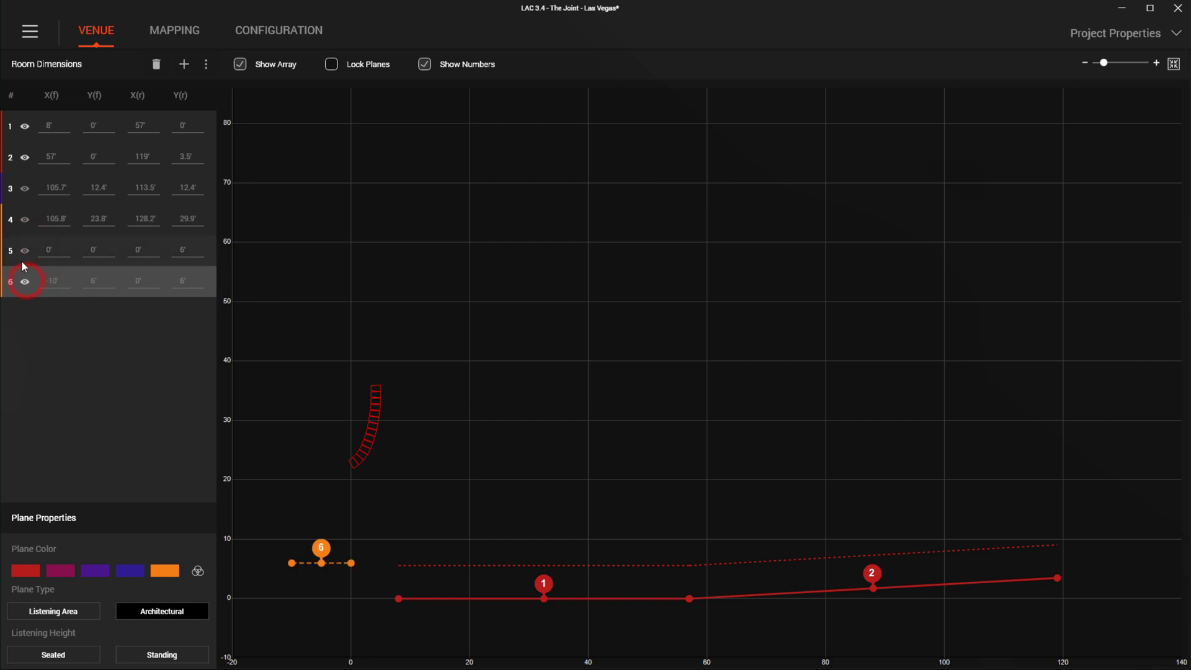
left_click(23, 251)
left_click(25, 221)
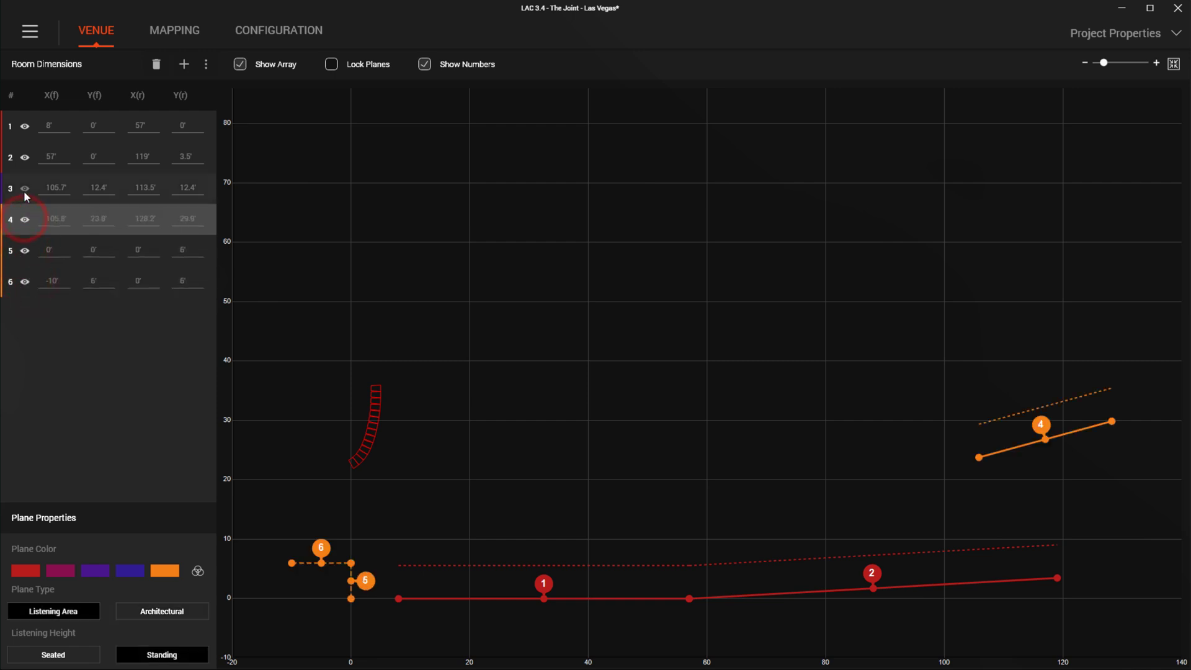
left_click(25, 191)
left_click(177, 34)
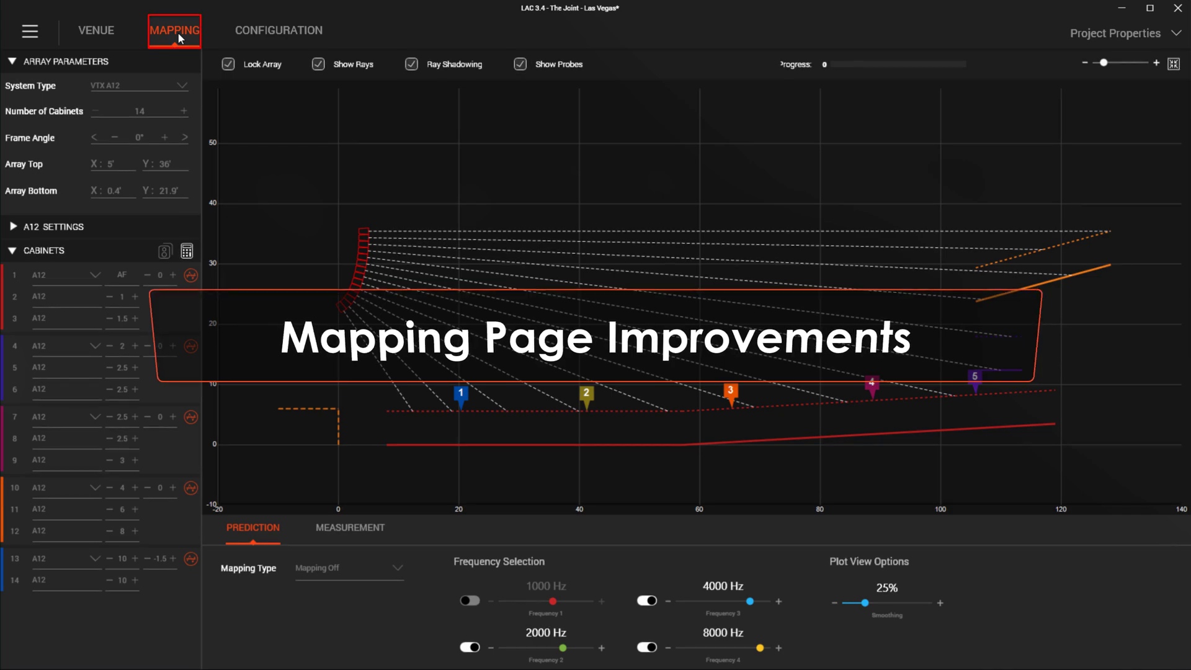
- Set the A12 speaker preset to A12 80
left_click(13, 227)
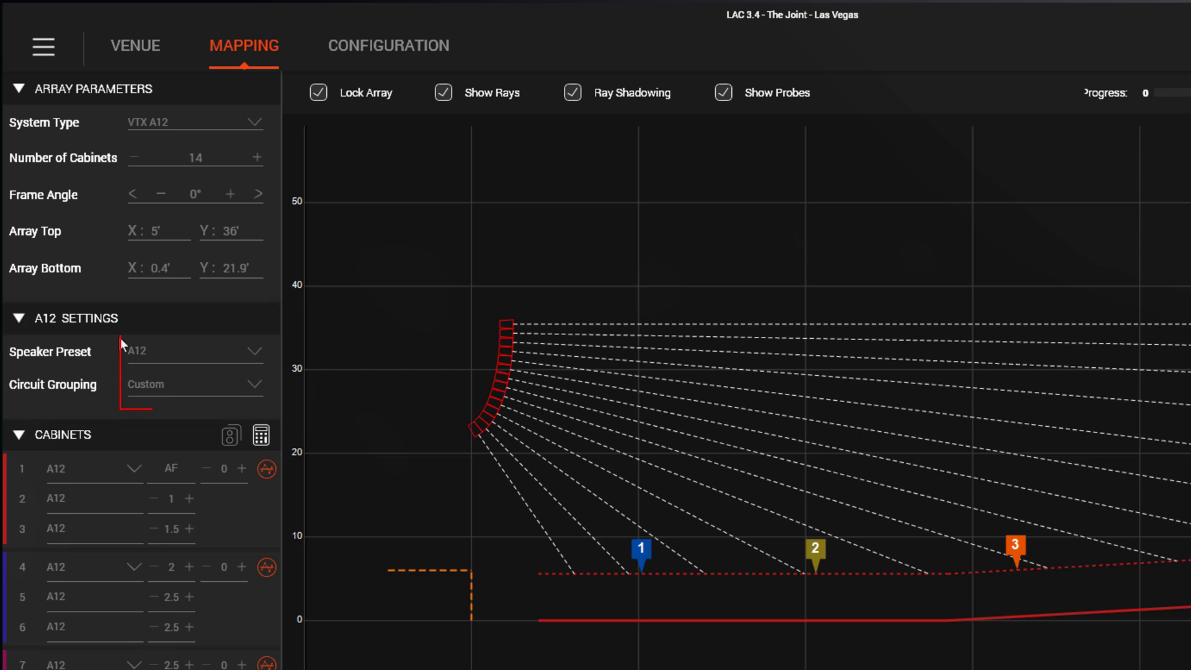
left_click(181, 350)
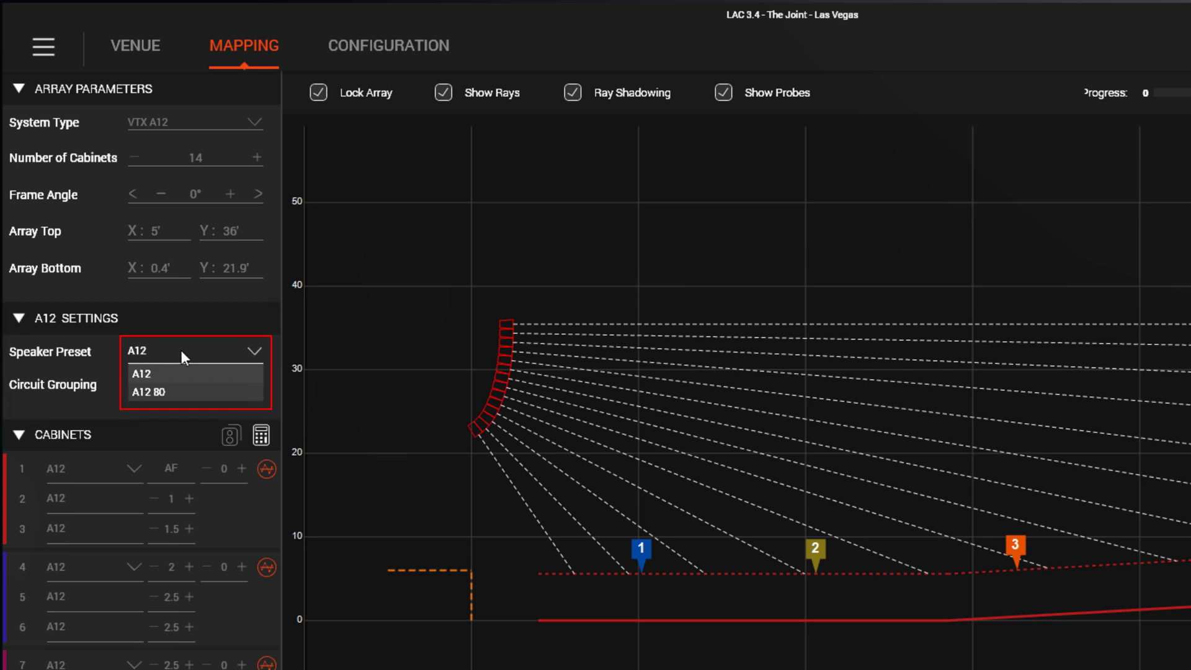
left_click(184, 390)
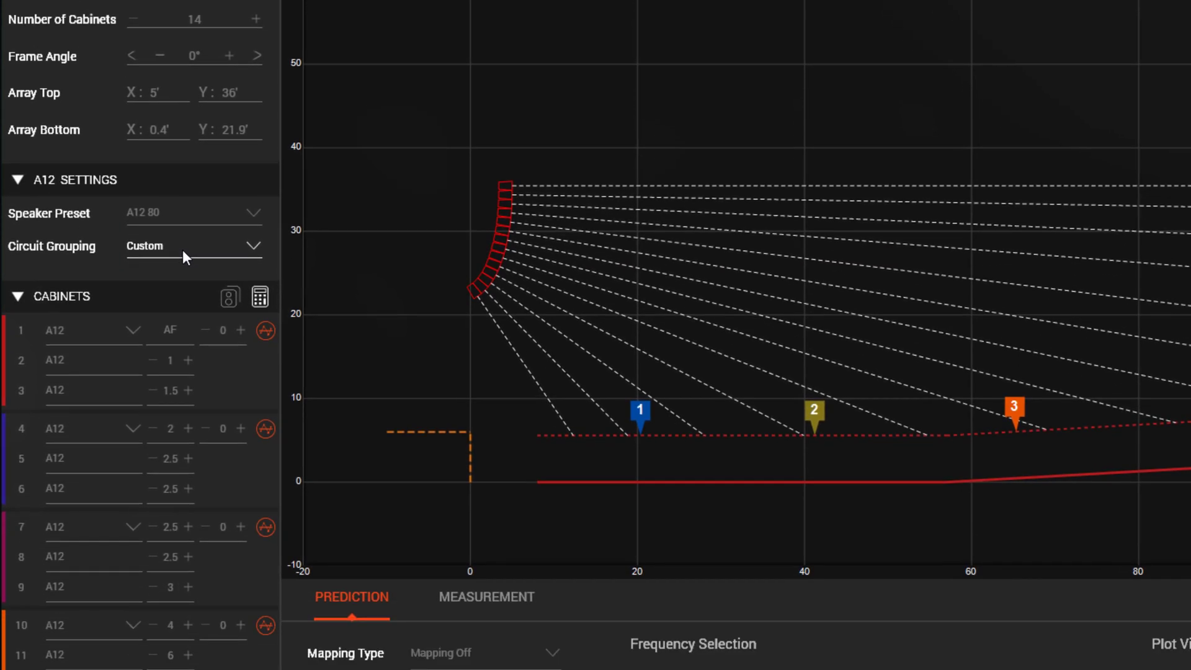
- Try one-, two- and three-box circuit grouping, then set Custom with cabinets 12–14 split off
left_click(182, 135)
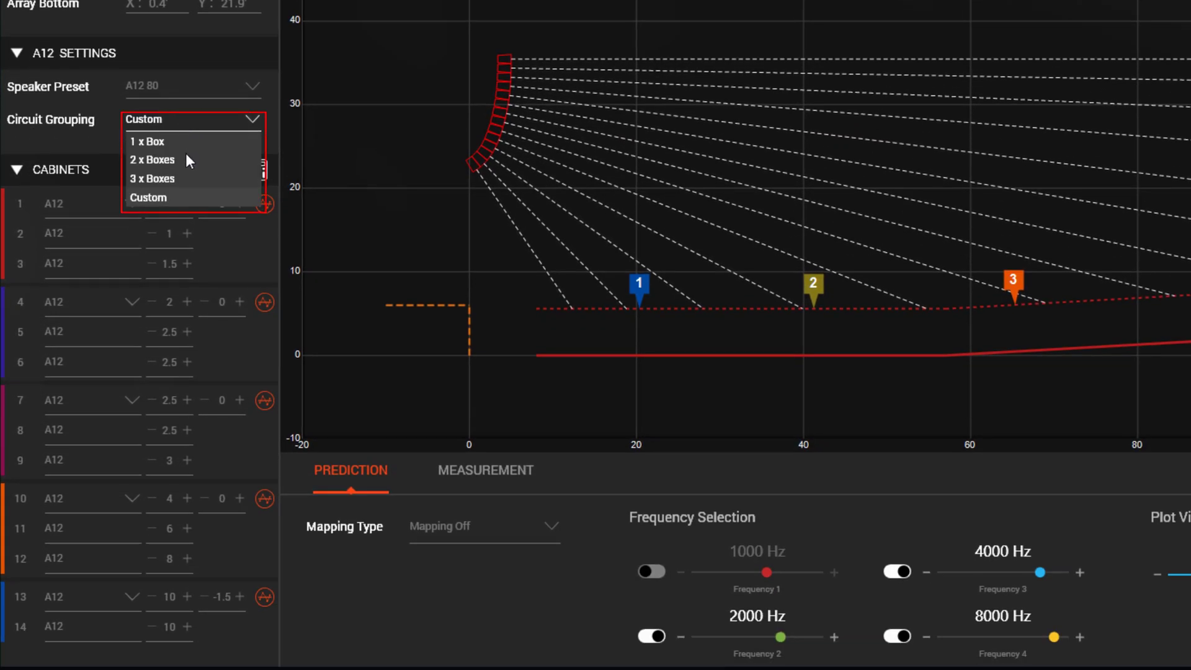
left_click(186, 147)
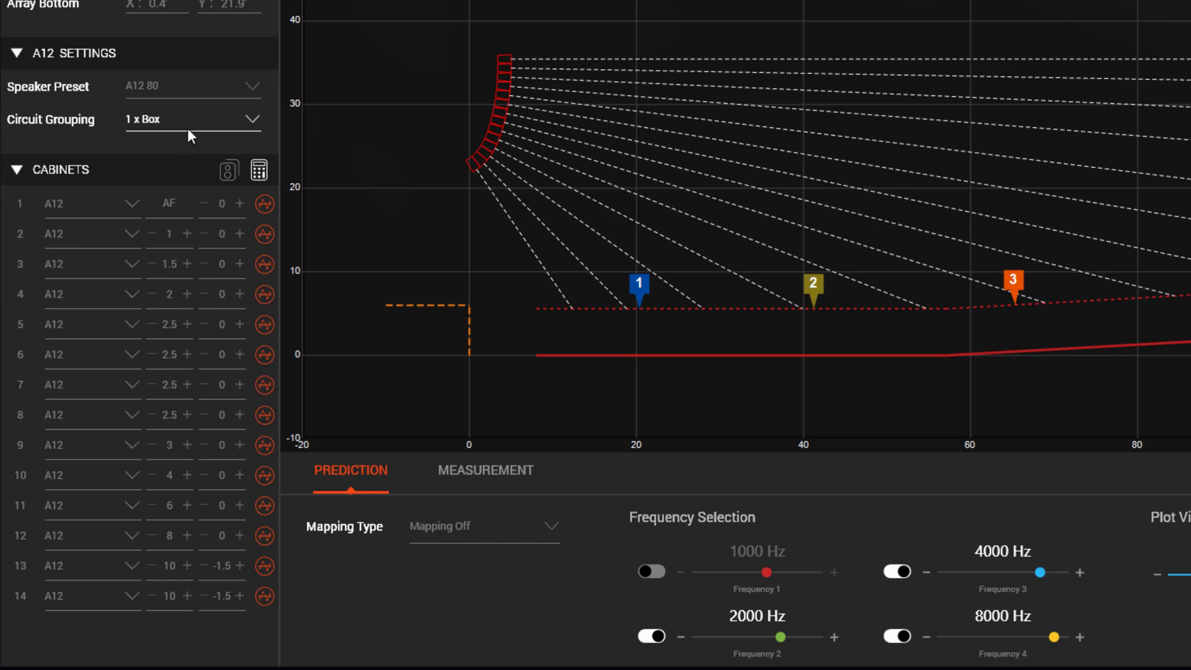
left_click(187, 128)
left_click(188, 158)
left_click(192, 121)
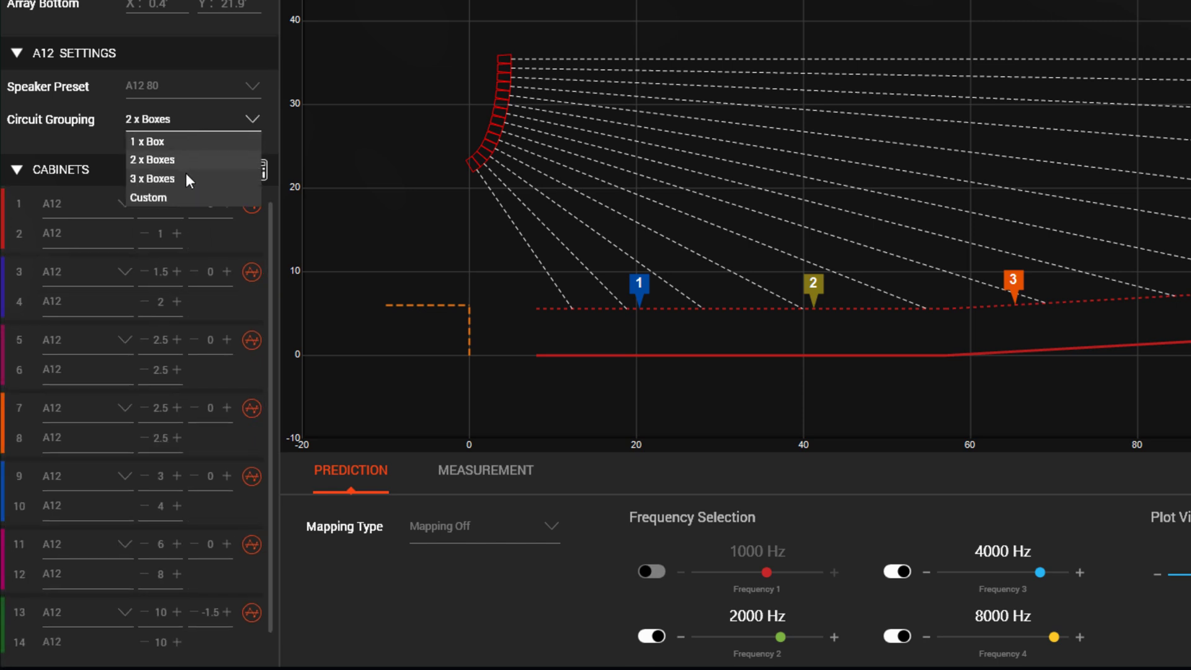
left_click(185, 174)
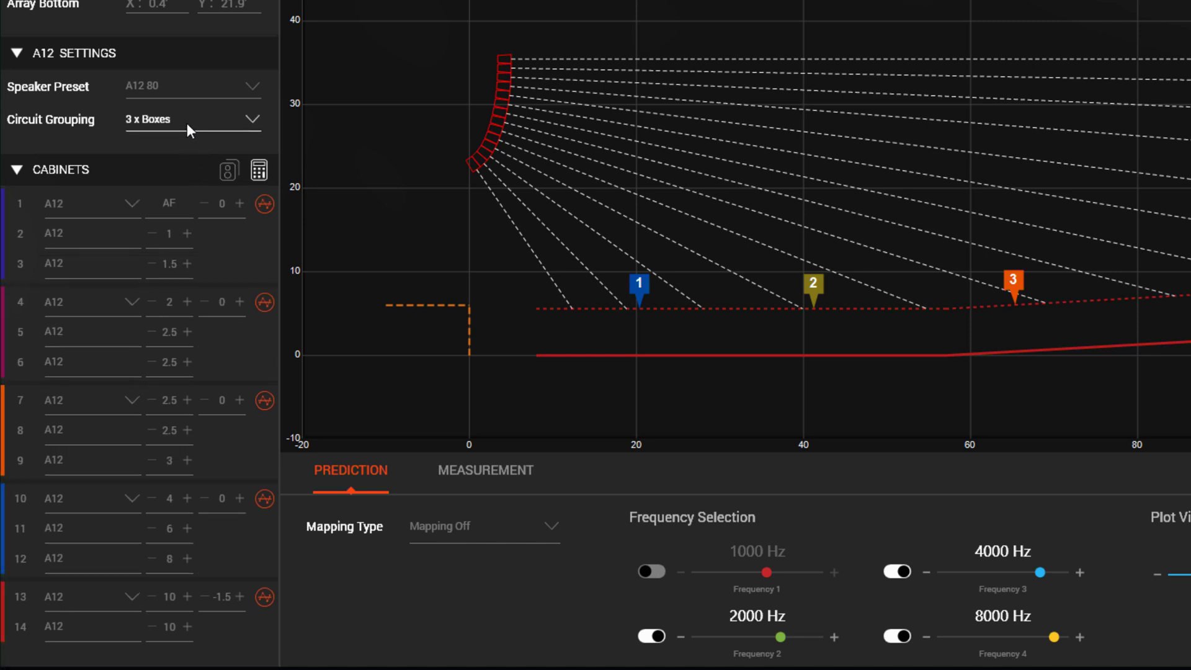
left_click(187, 123)
left_click(180, 198)
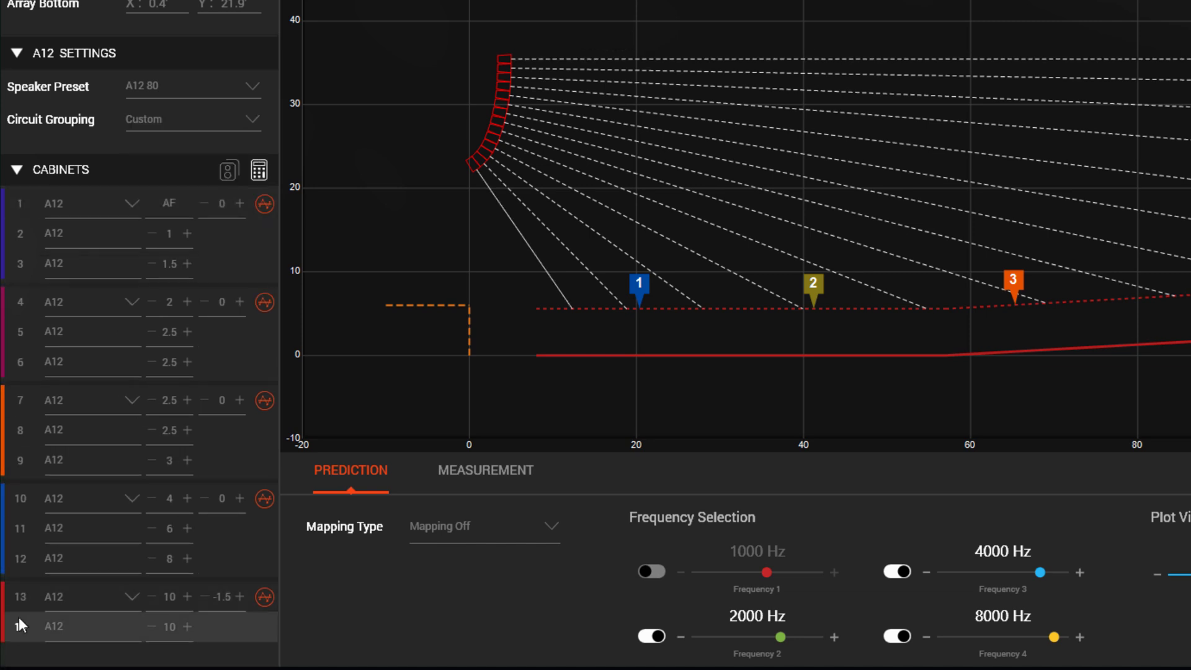
left_click(19, 605)
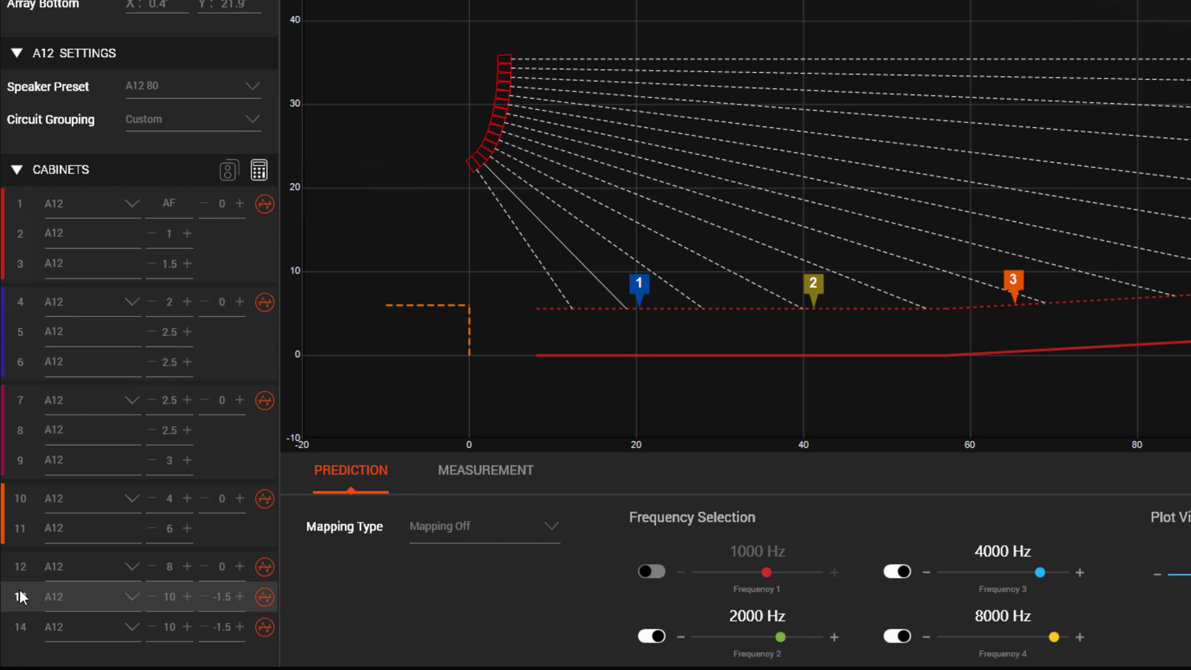
left_click(20, 570)
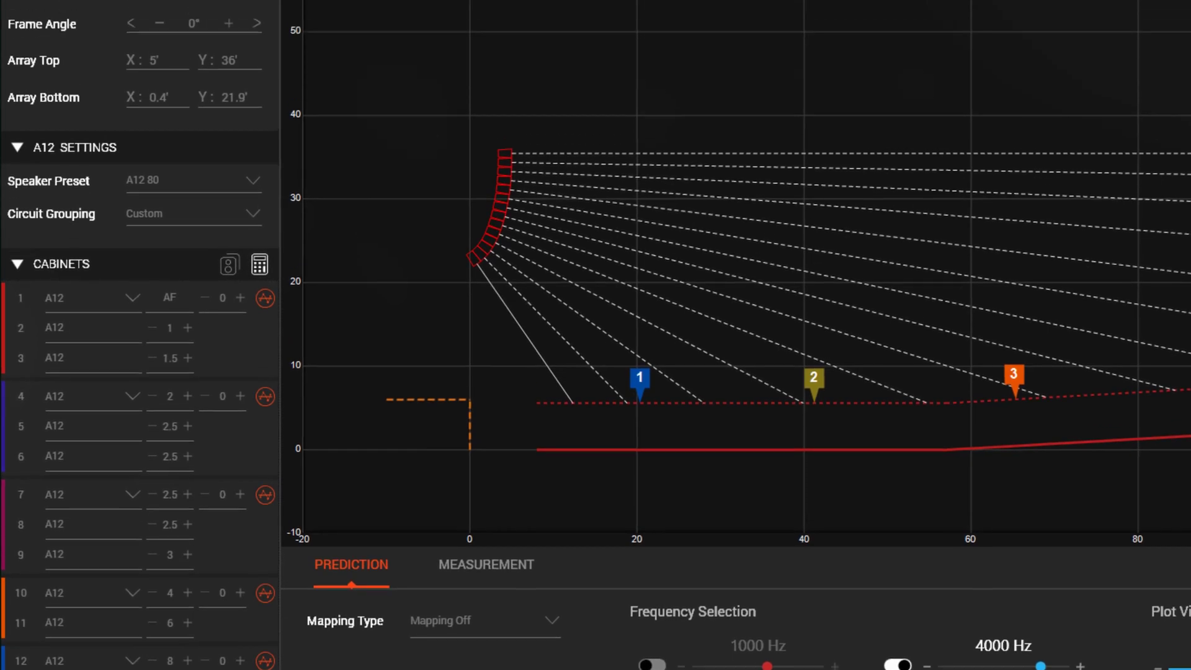
- Switch the array to VTX V20 with 2CH - BiAmp amplification mode
left_click(219, 121)
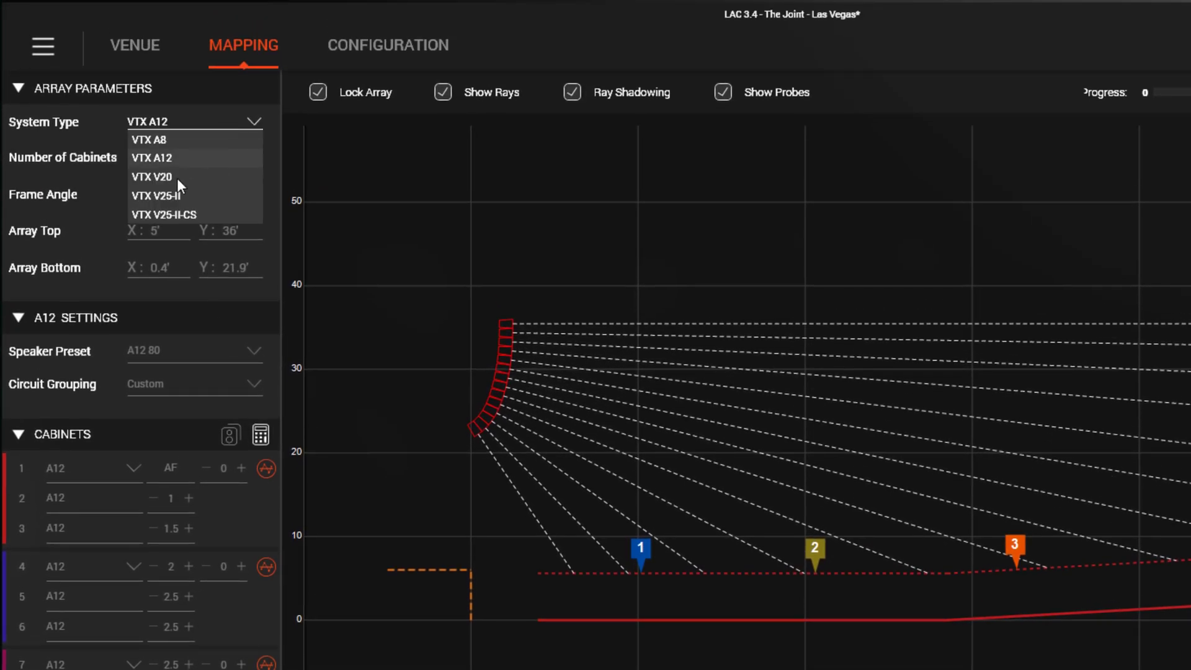
left_click(160, 176)
left_click(24, 312)
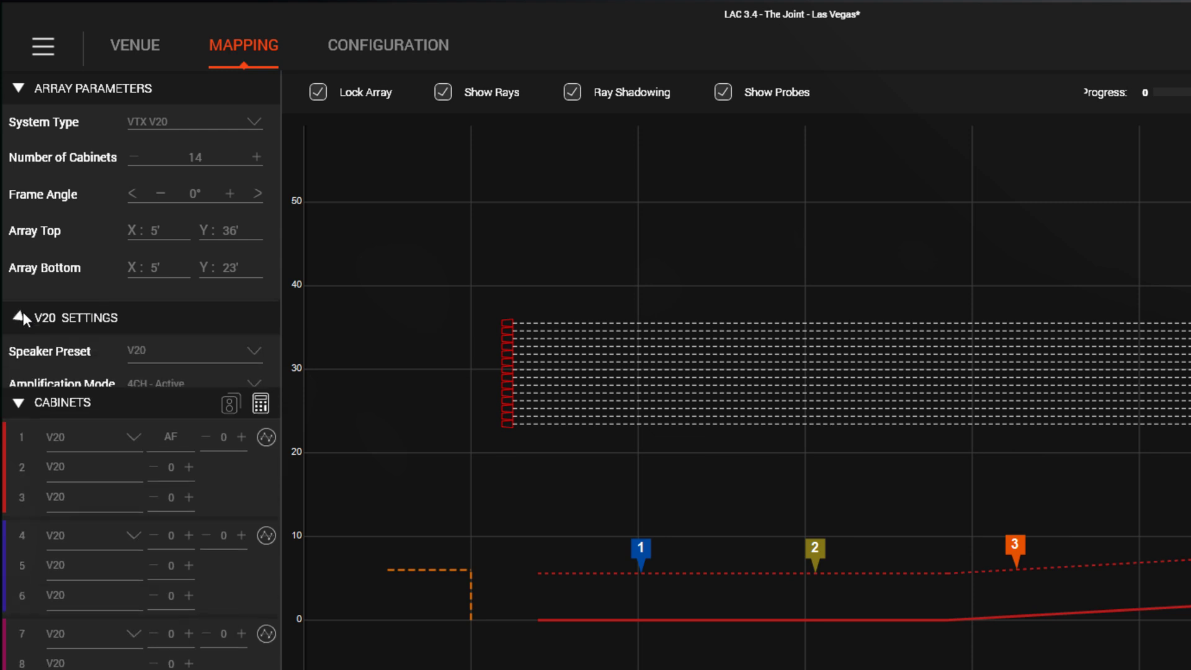
left_click(229, 386)
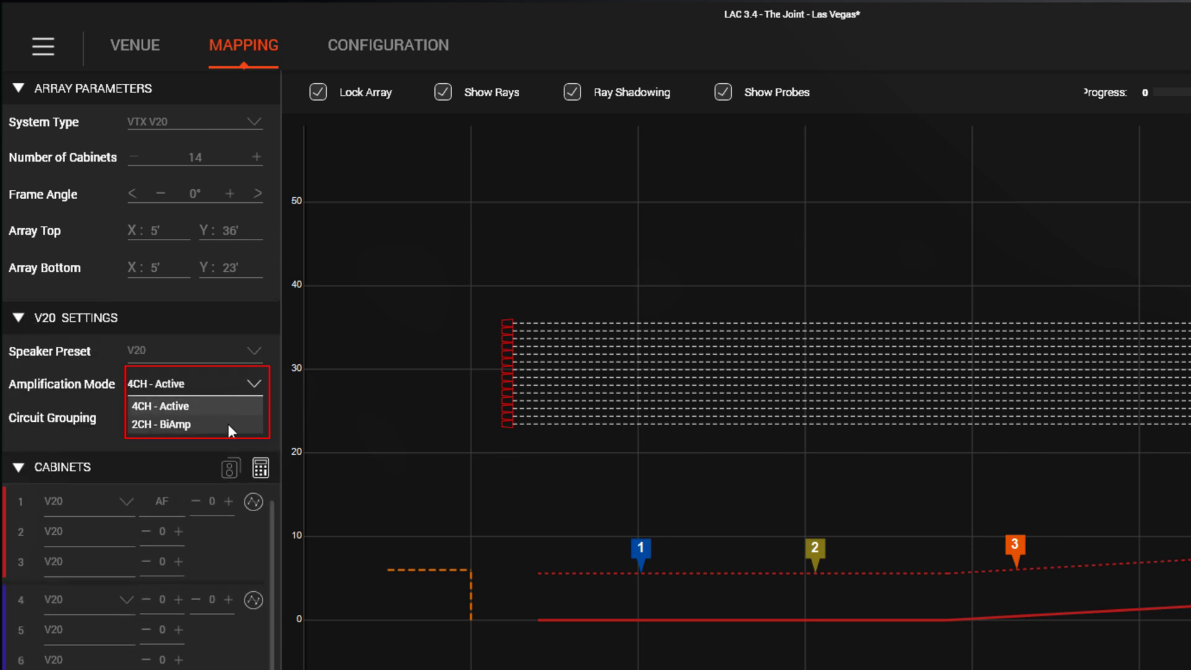
left_click(228, 423)
- Make cabinets 1 and 2 S25s and set the S25 amplification mode to Parallel
left_click(125, 499)
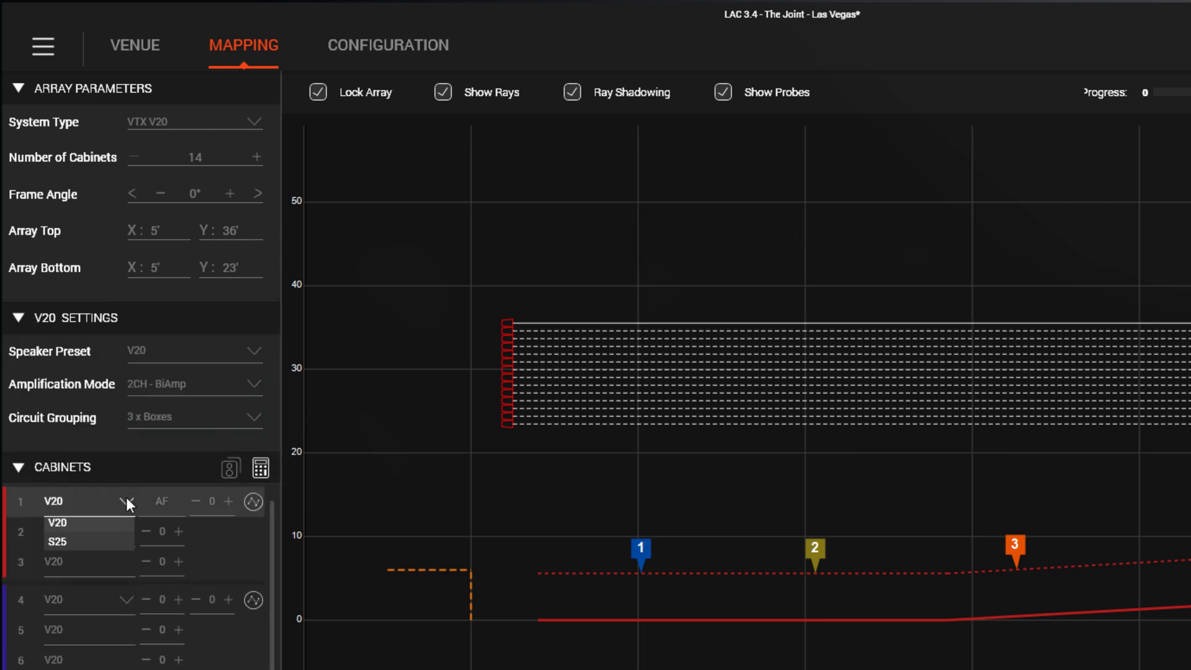
left_click(92, 545)
left_click(97, 566)
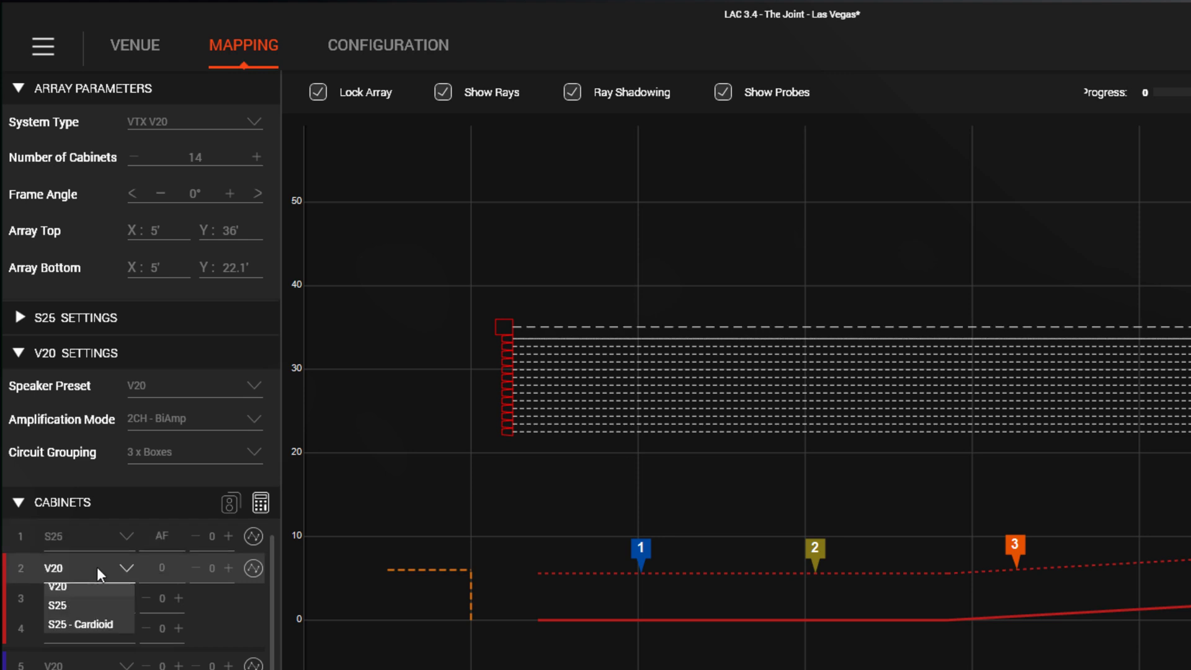
left_click(94, 611)
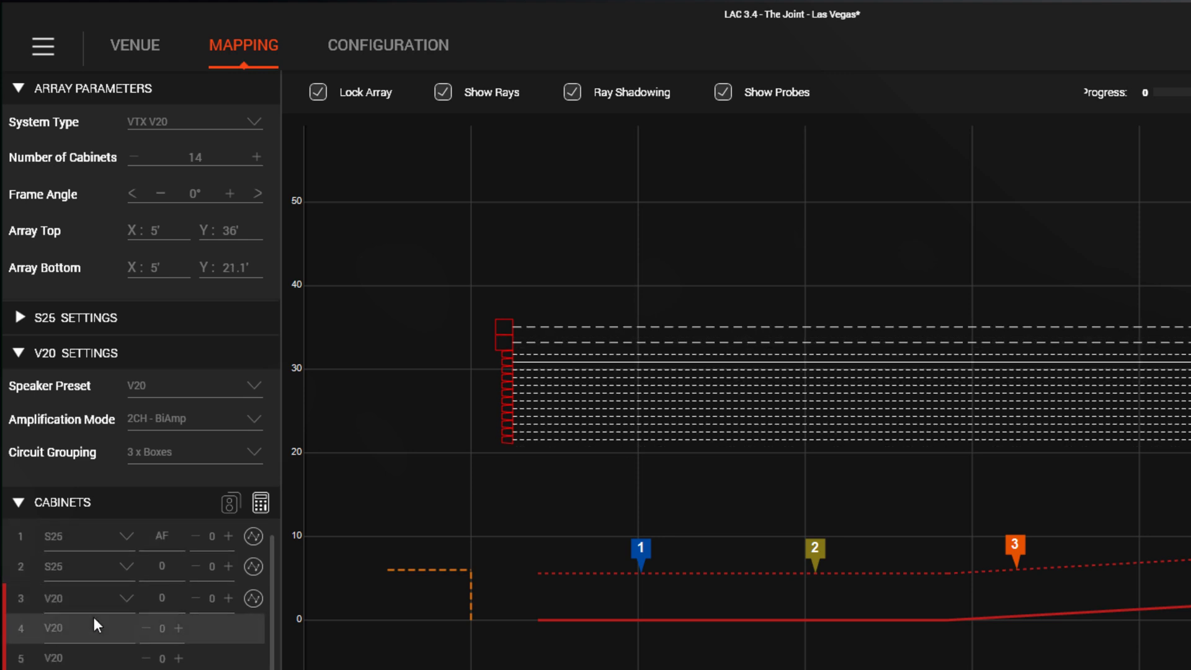
left_click(18, 318)
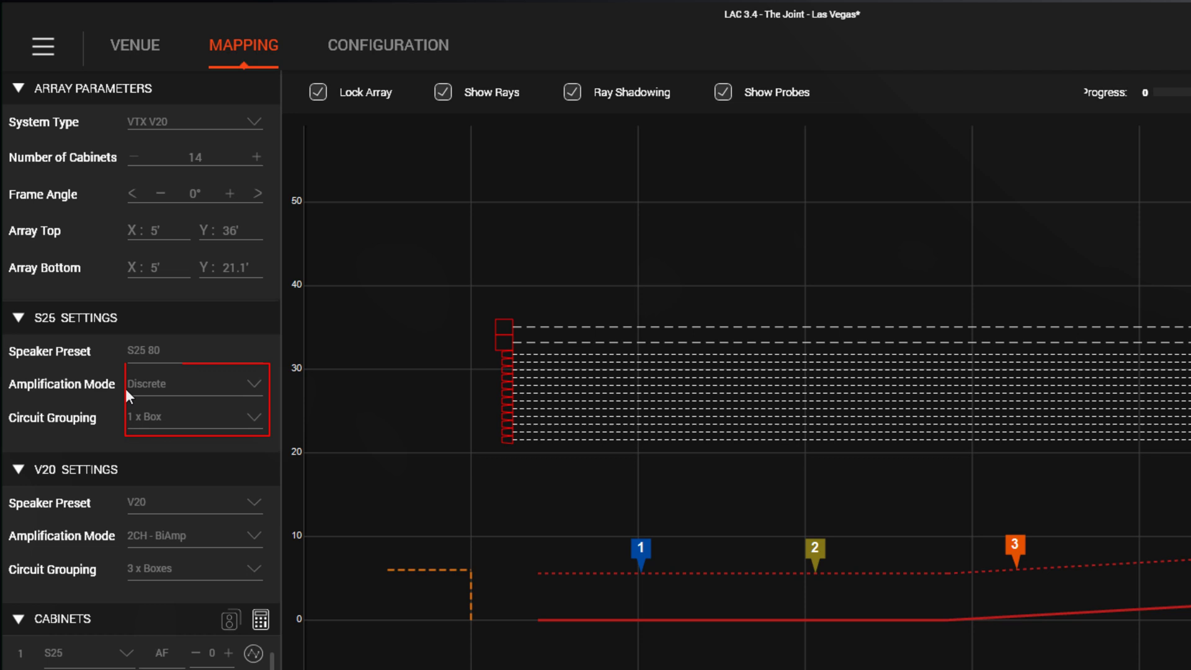
left_click(172, 389)
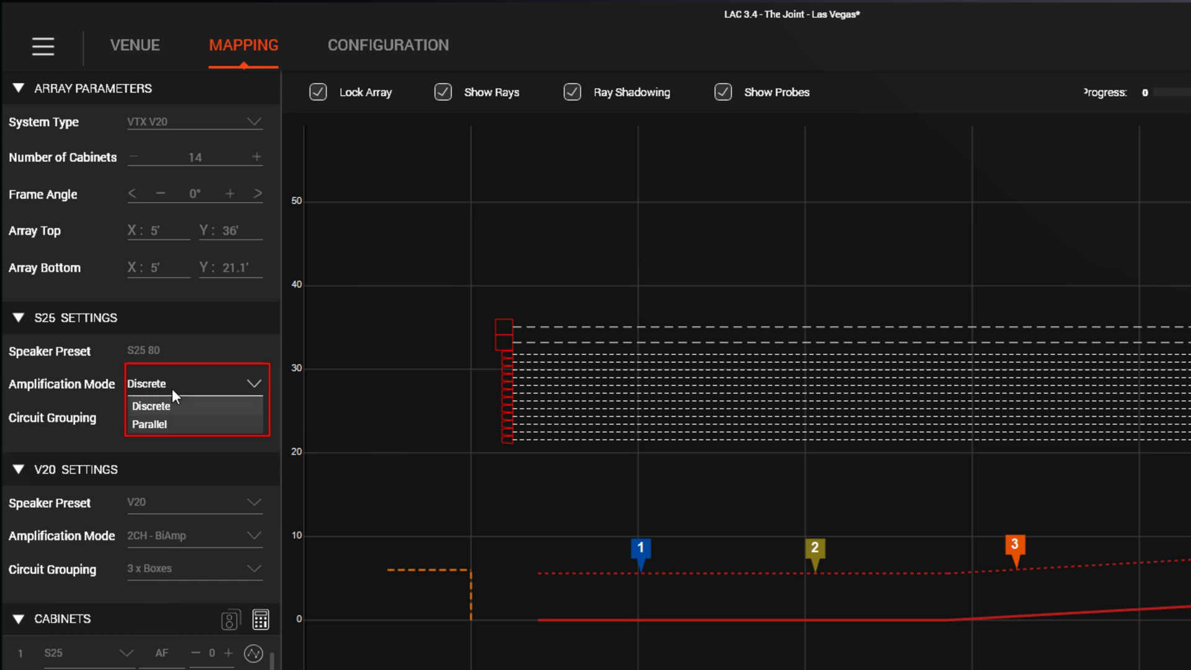
left_click(175, 427)
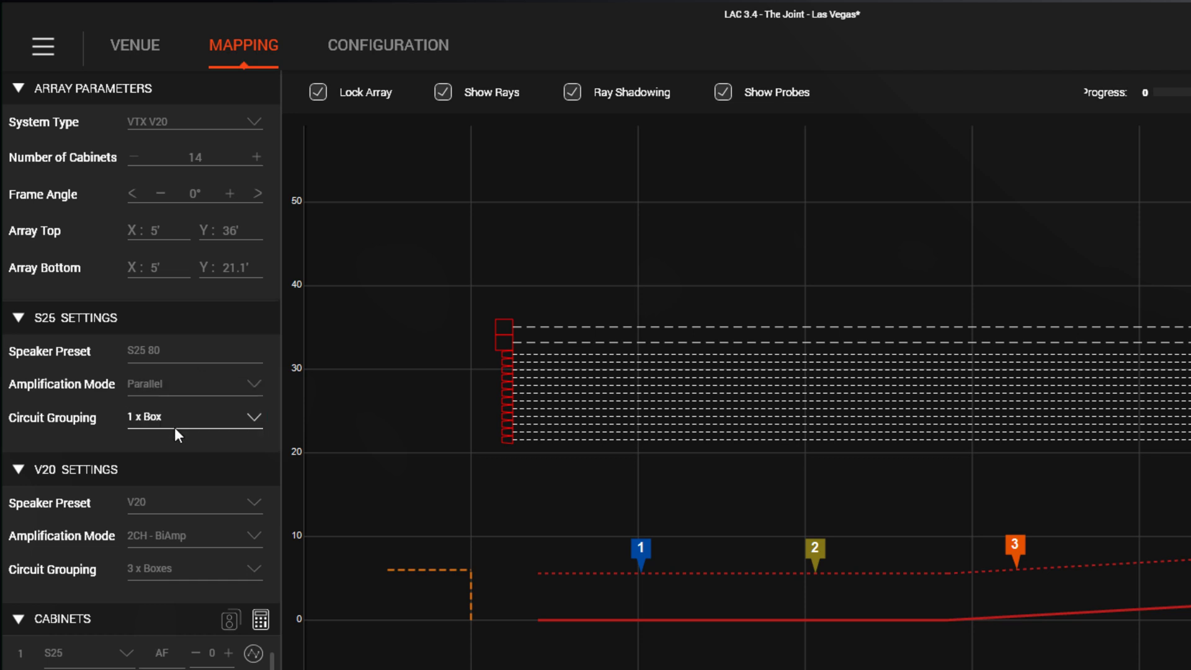
- Switch the system to VTX A8 and make cabinets 1 and 2 B18s
left_click(210, 125)
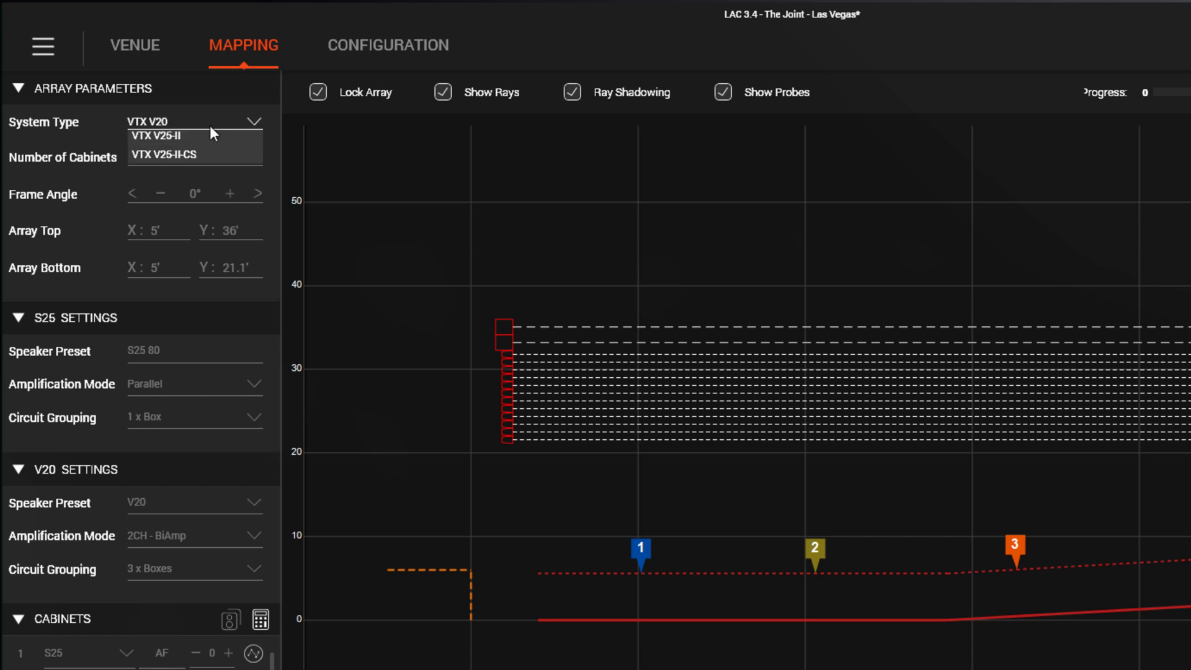
left_click(205, 140)
left_click(127, 384)
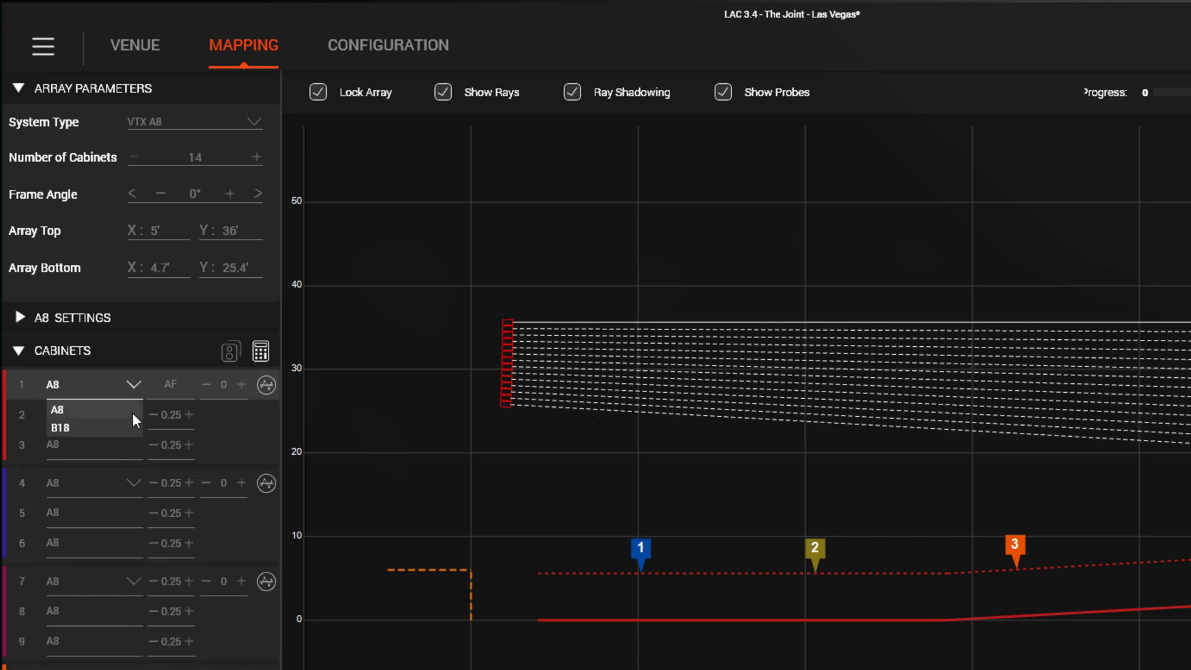
left_click(132, 425)
left_click(132, 451)
left_click(125, 493)
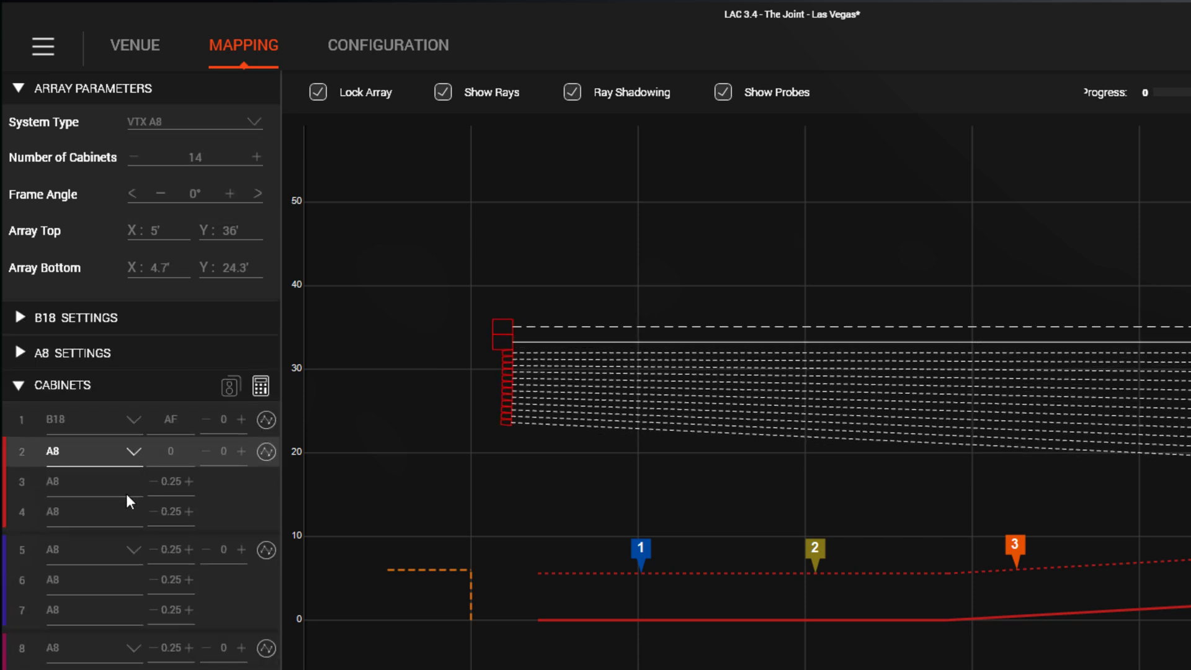
- Expand and collapse the A8 settings, B18 settings and cabinets list
left_click(18, 352)
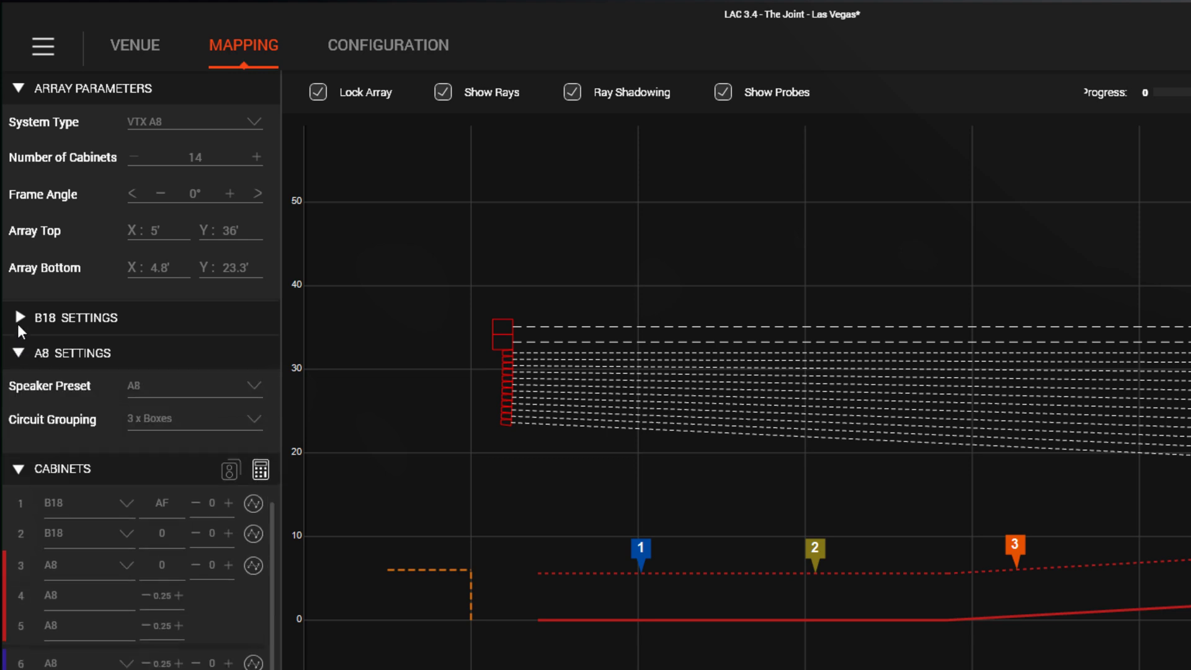
left_click(19, 319)
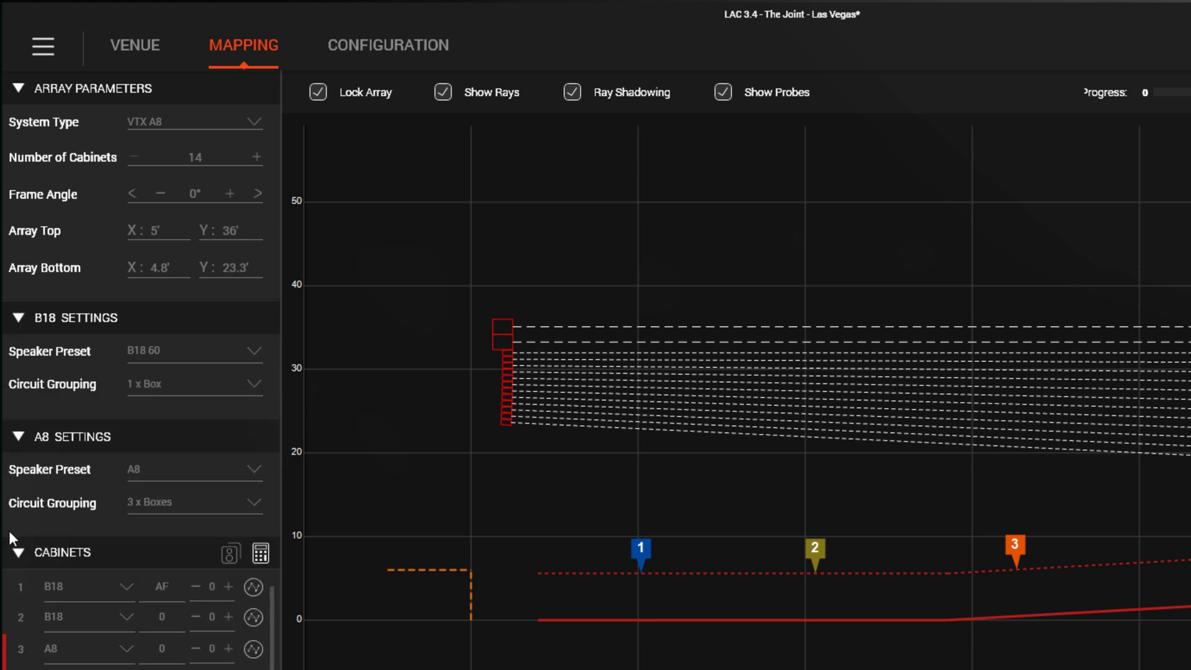
left_click(18, 551)
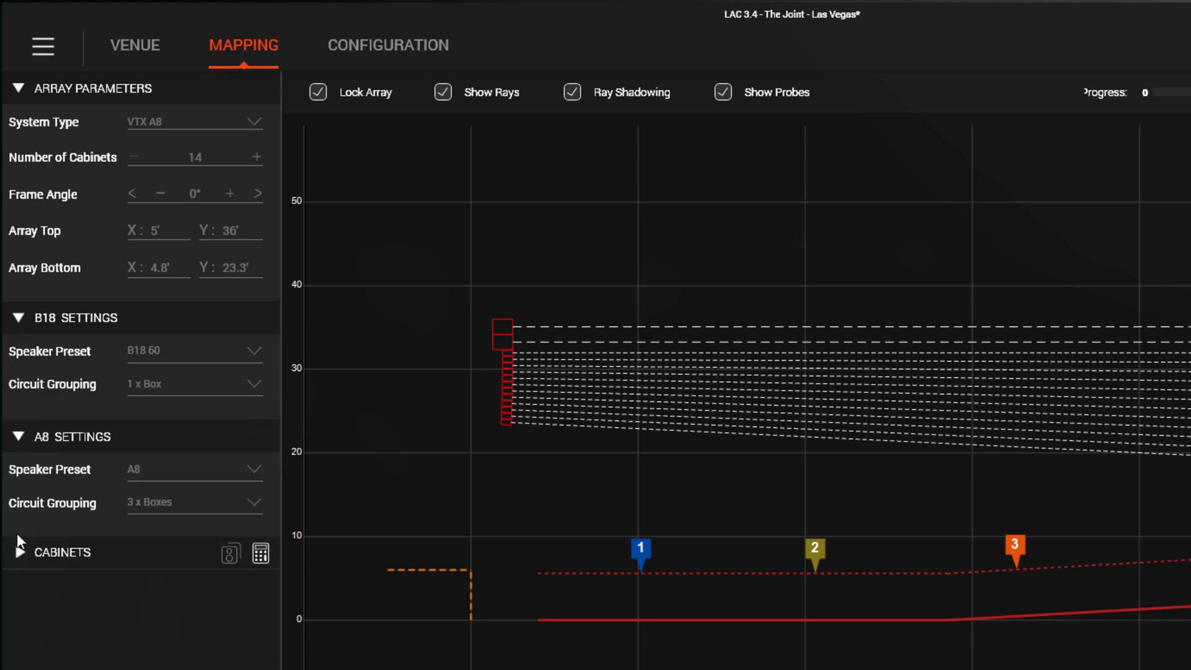
left_click(14, 434)
left_click(20, 316)
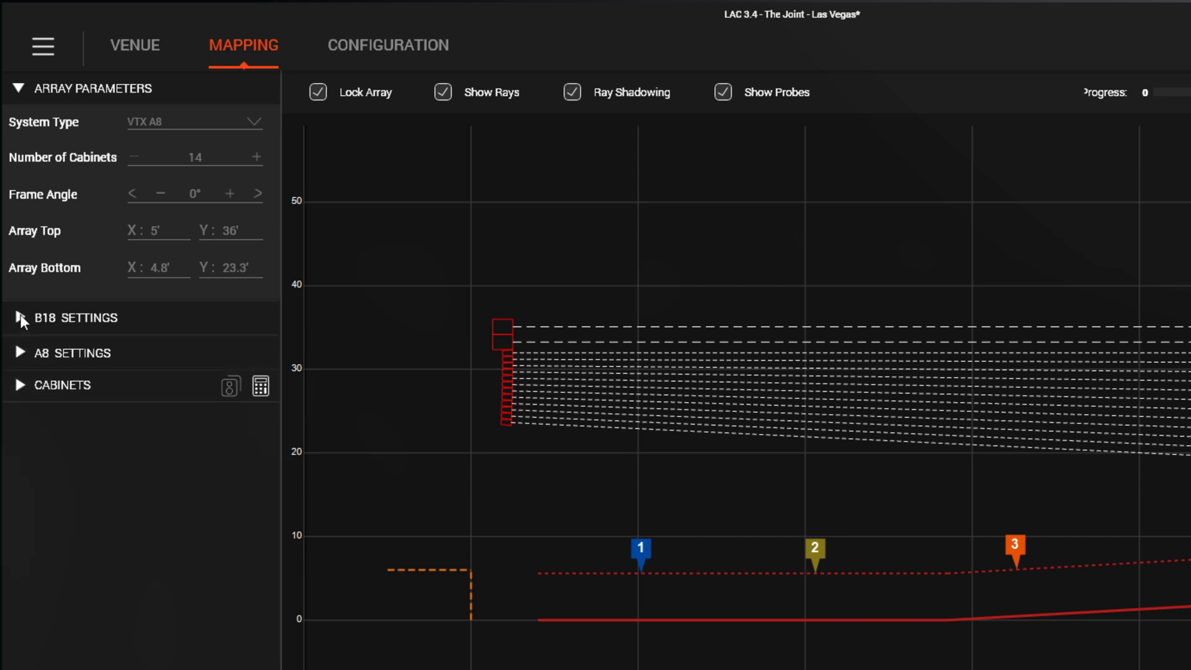
left_click(18, 374)
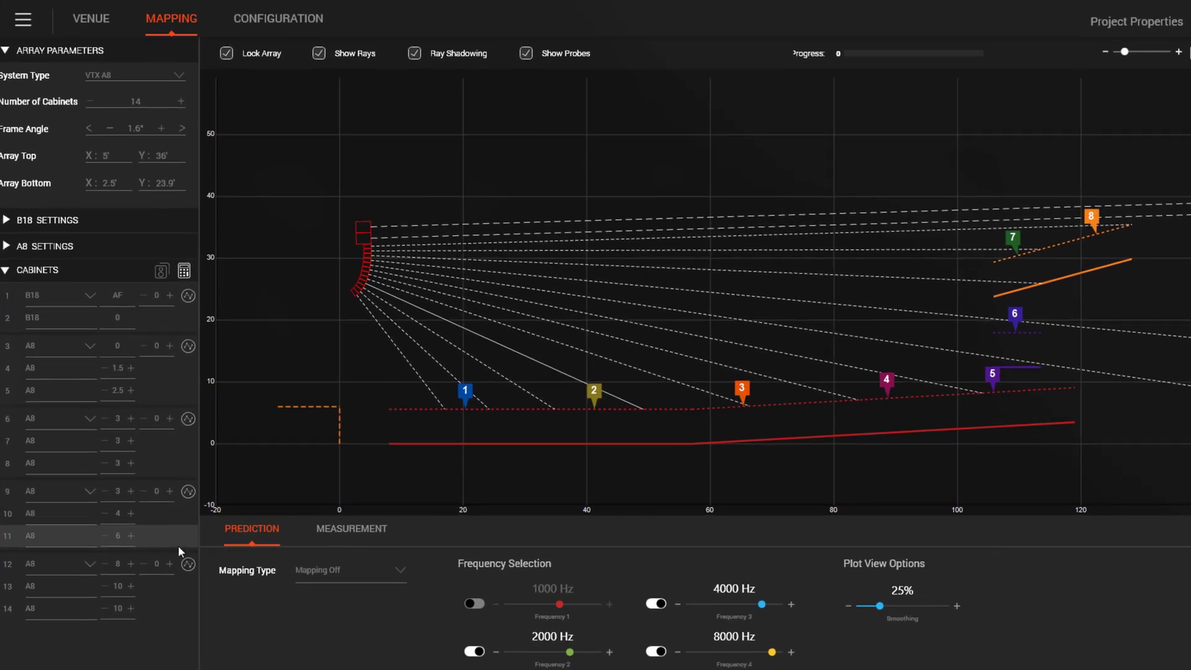
- Open the Line Array Control Panel for circuit 5 and step through circuits 3–5
left_click(192, 562)
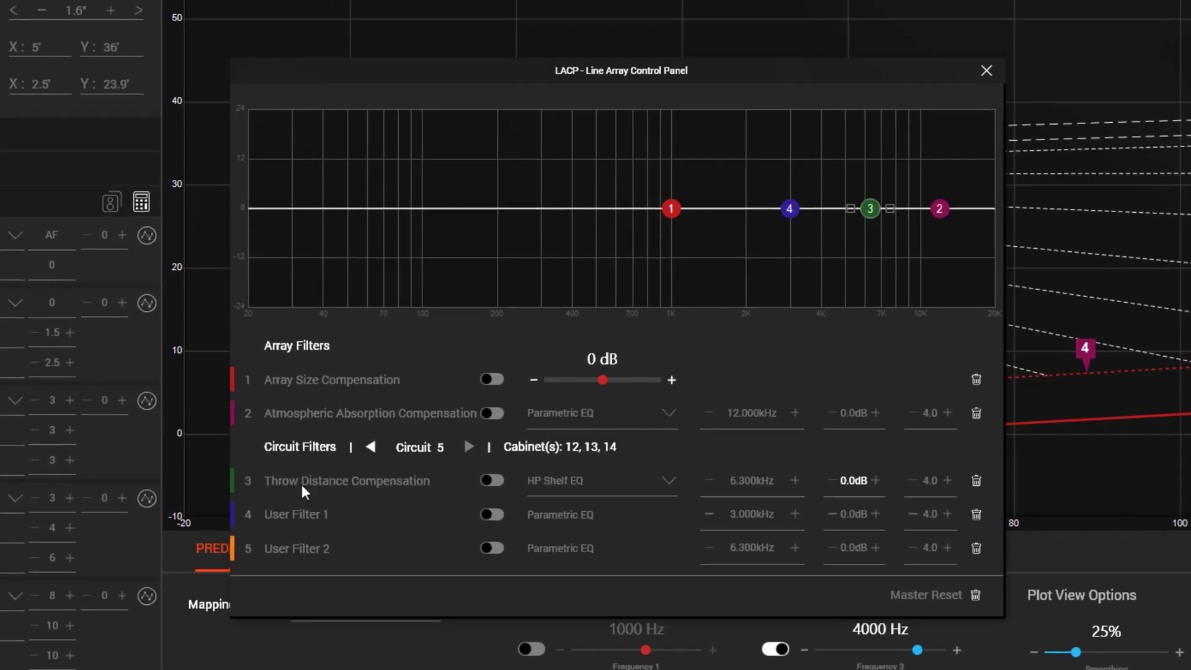
left_click(369, 448)
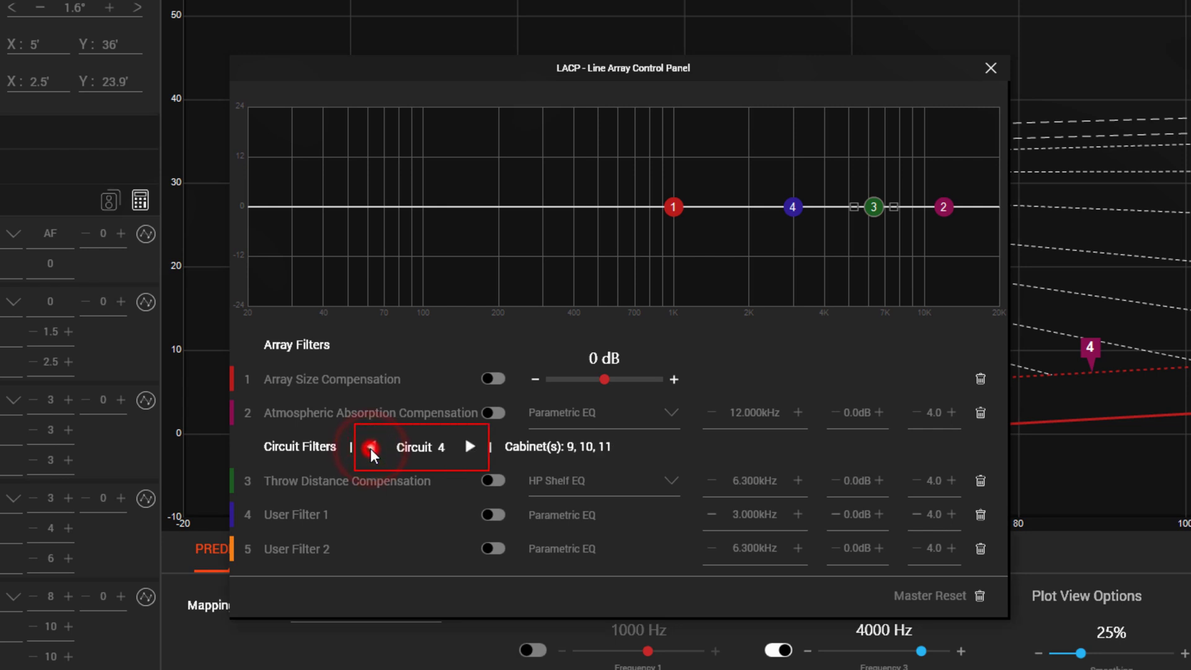
left_click(371, 448)
left_click(471, 446)
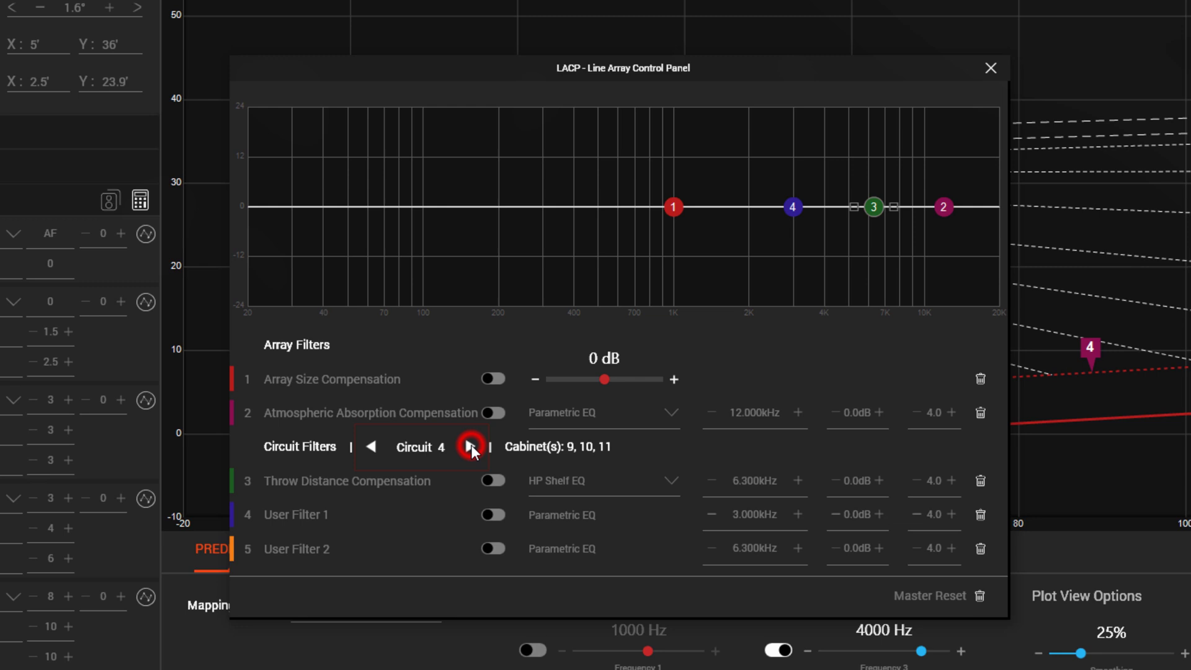
left_click(471, 447)
- Enable throw distance compensation on circuit 5 and lower its gain to -1.0 dB
left_click(495, 477)
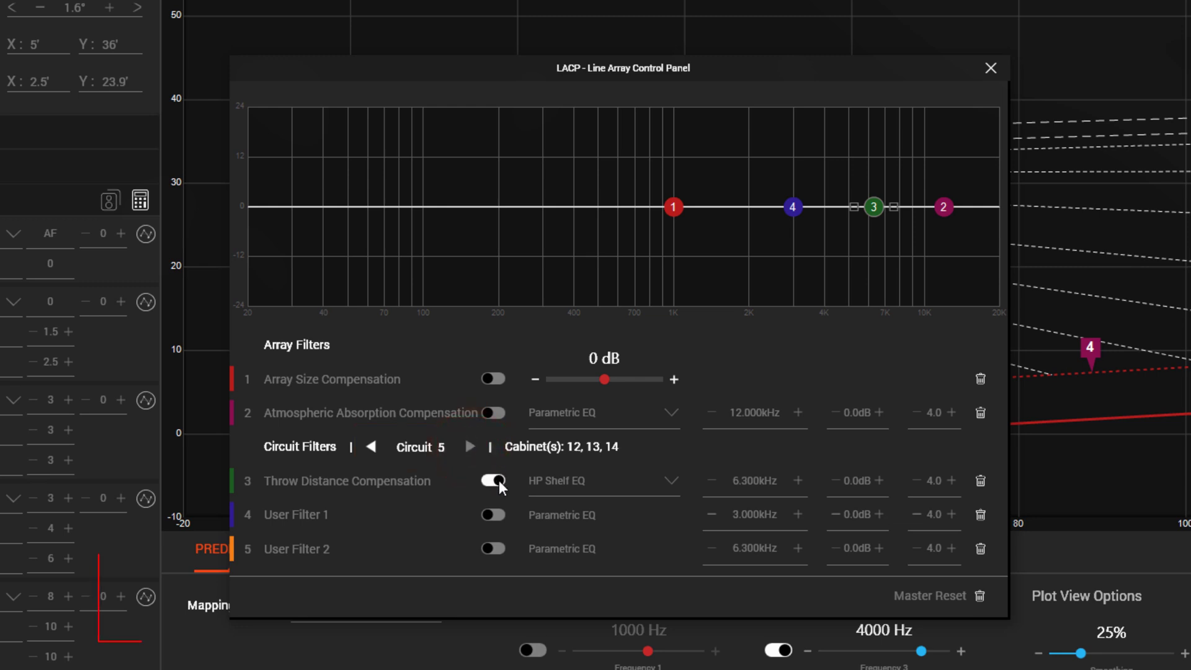
left_click(835, 481)
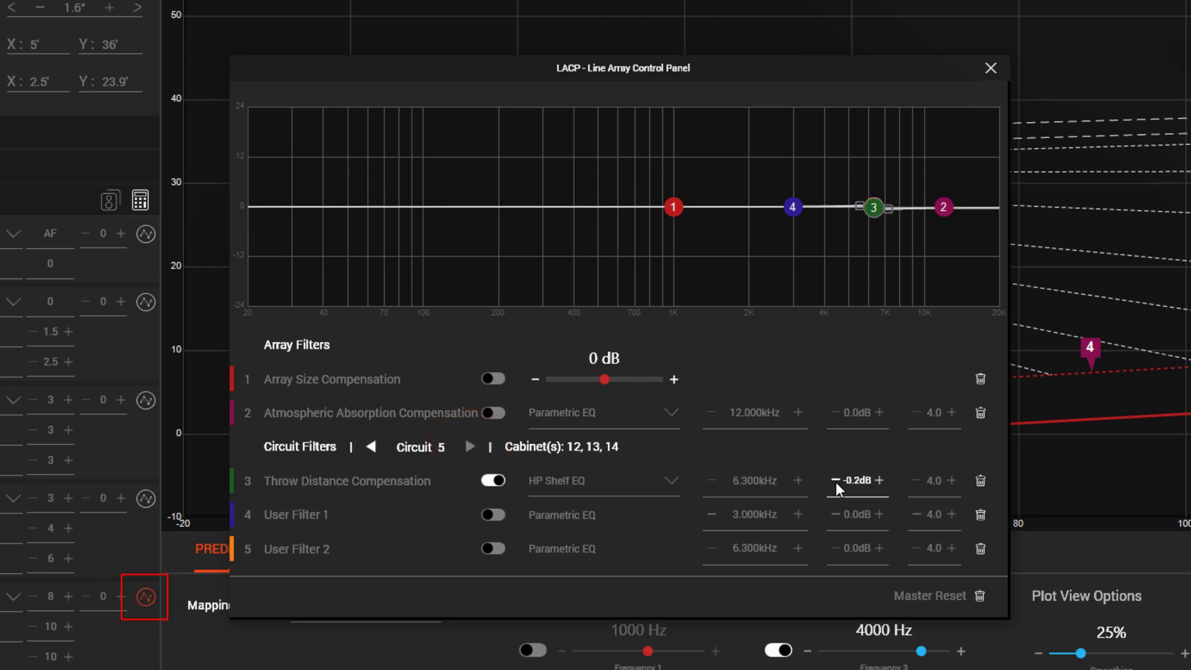
left_click(835, 481)
left_click(835, 481)
left_click(835, 481)
left_click(835, 480)
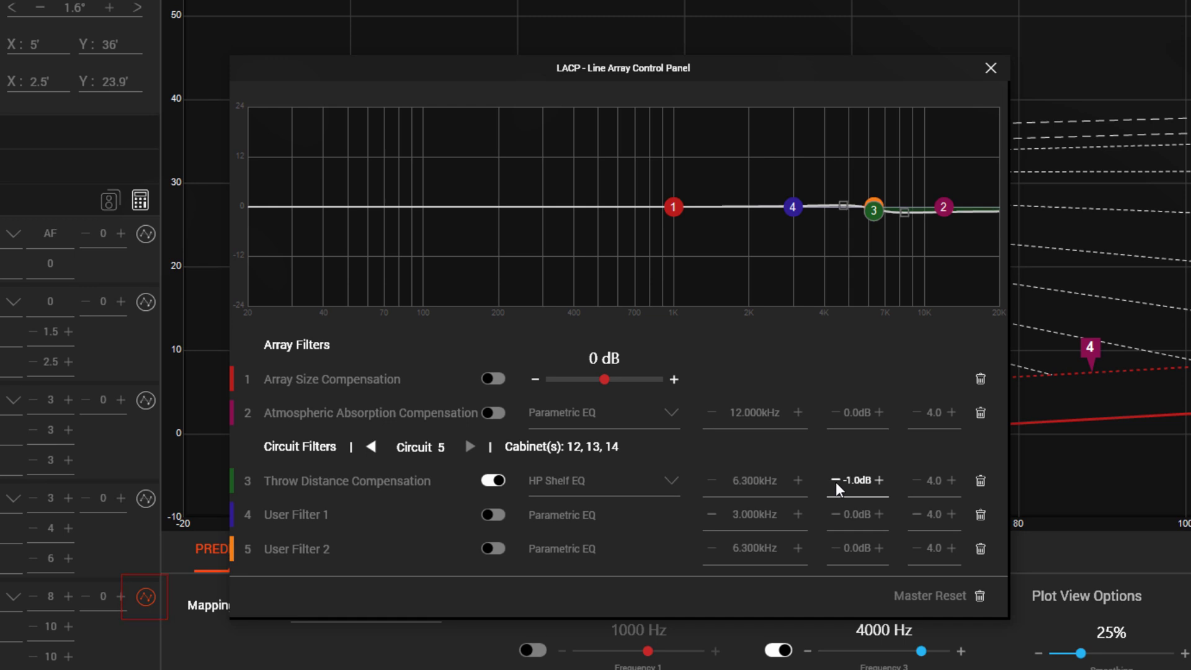
- Enable and lower circuit 4's throw distance gain, then master-reset all filters to default
left_click(371, 446)
left_click(493, 480)
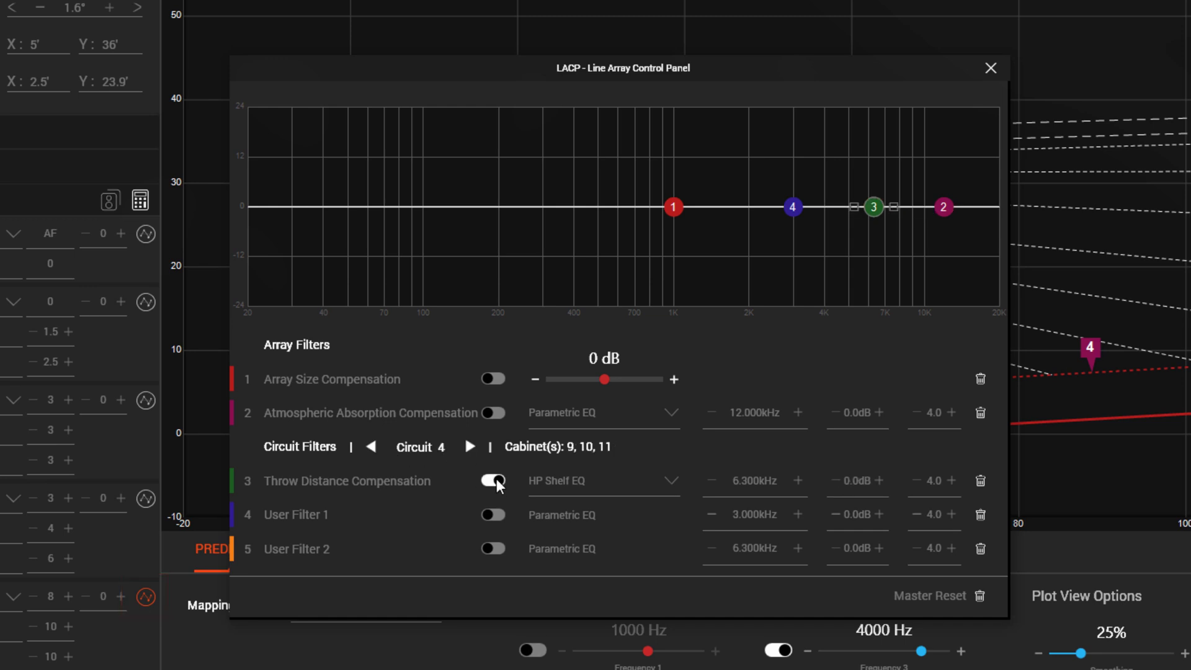
left_click(835, 481)
left_click(835, 481)
left_click(836, 481)
left_click(836, 481)
left_click(835, 481)
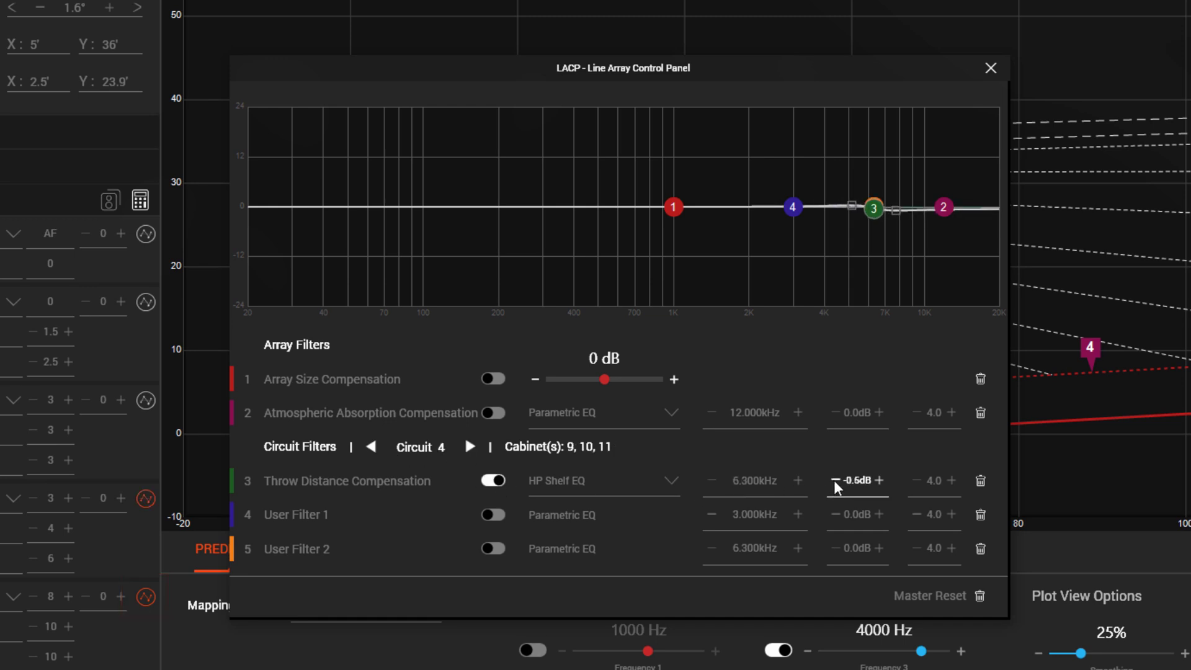
left_click(977, 596)
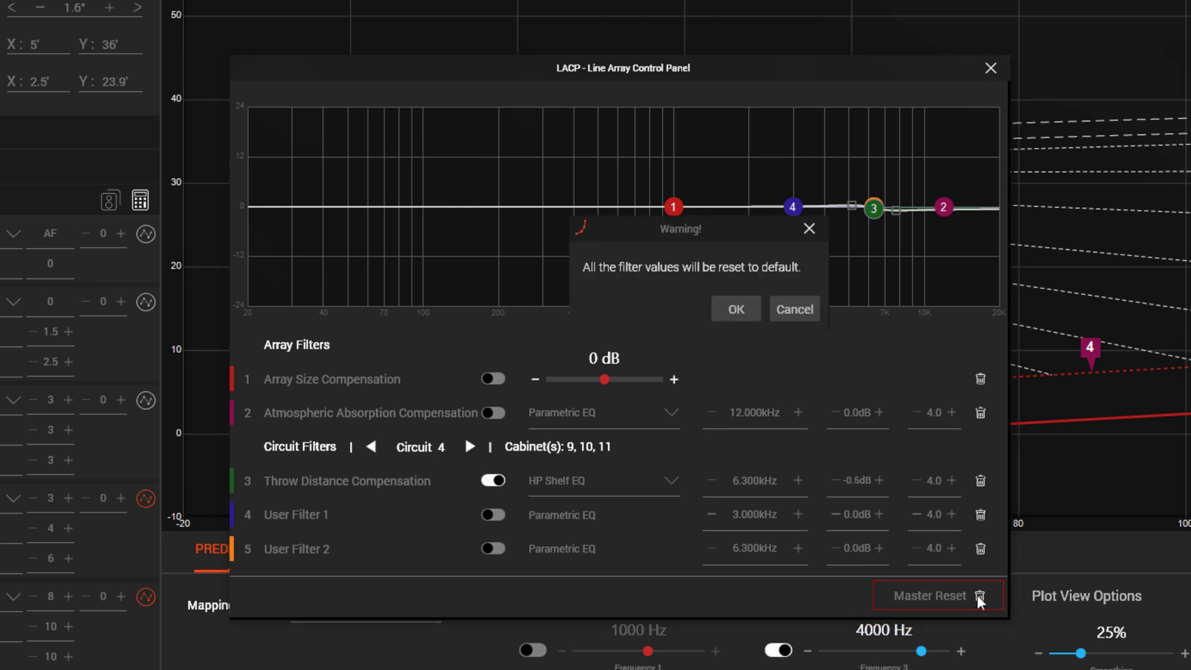
left_click(733, 309)
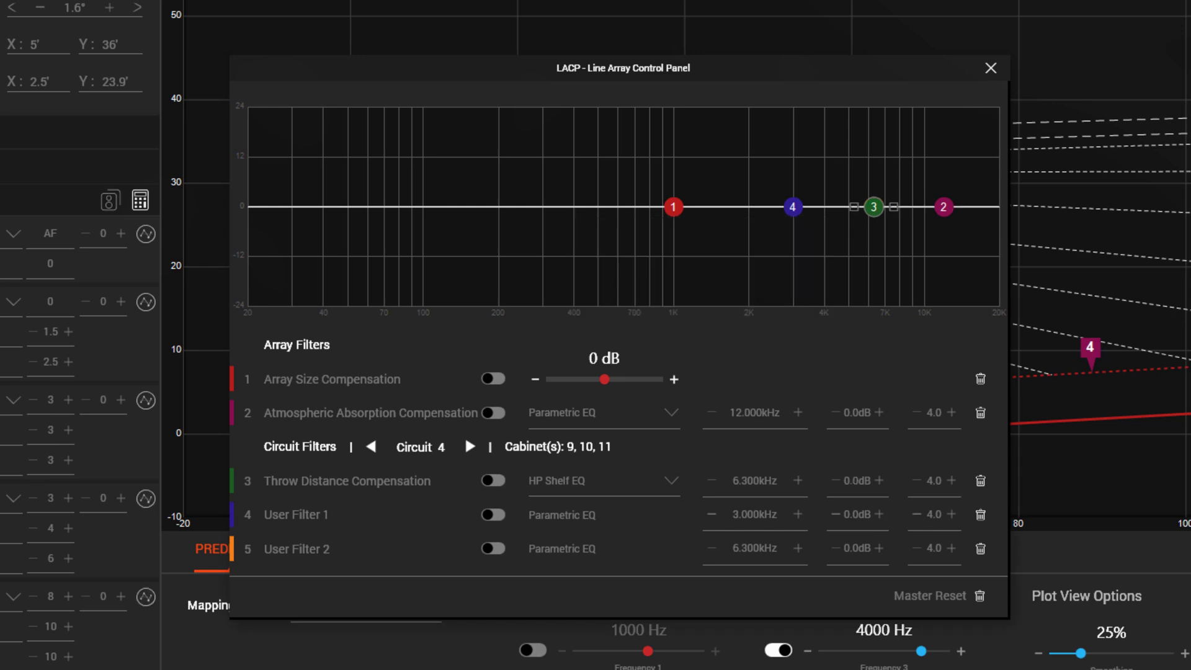
- Close the control panel and set cabinets 1–3 and 13–14 to A12W
left_click(469, 446)
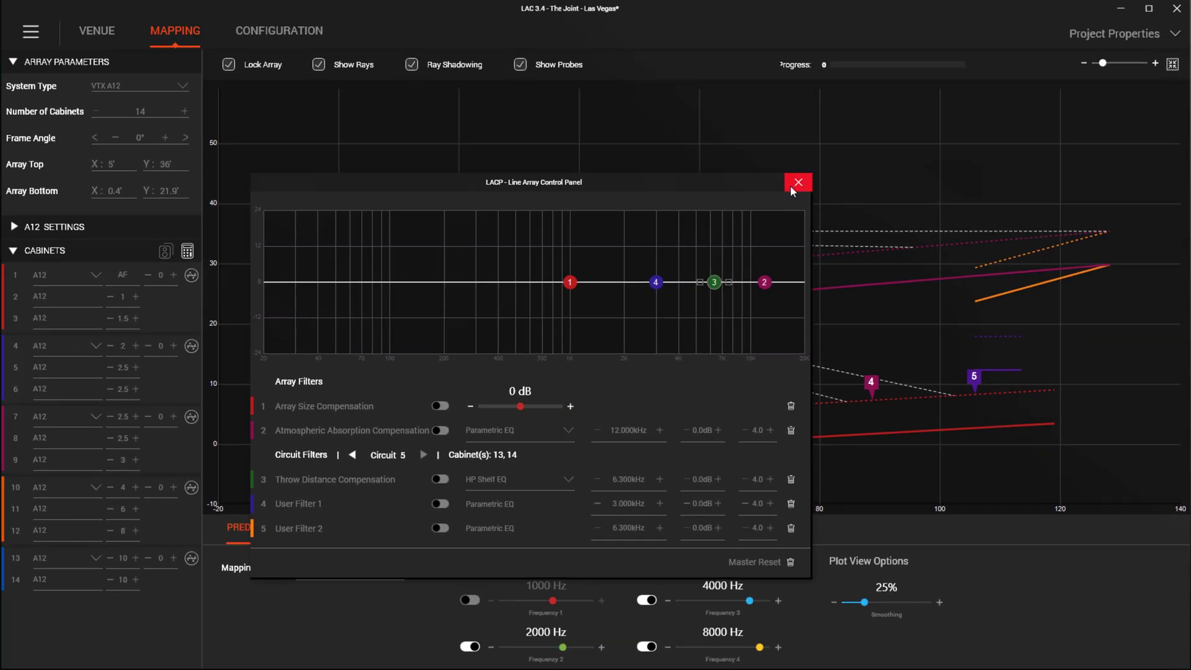
left_click(790, 184)
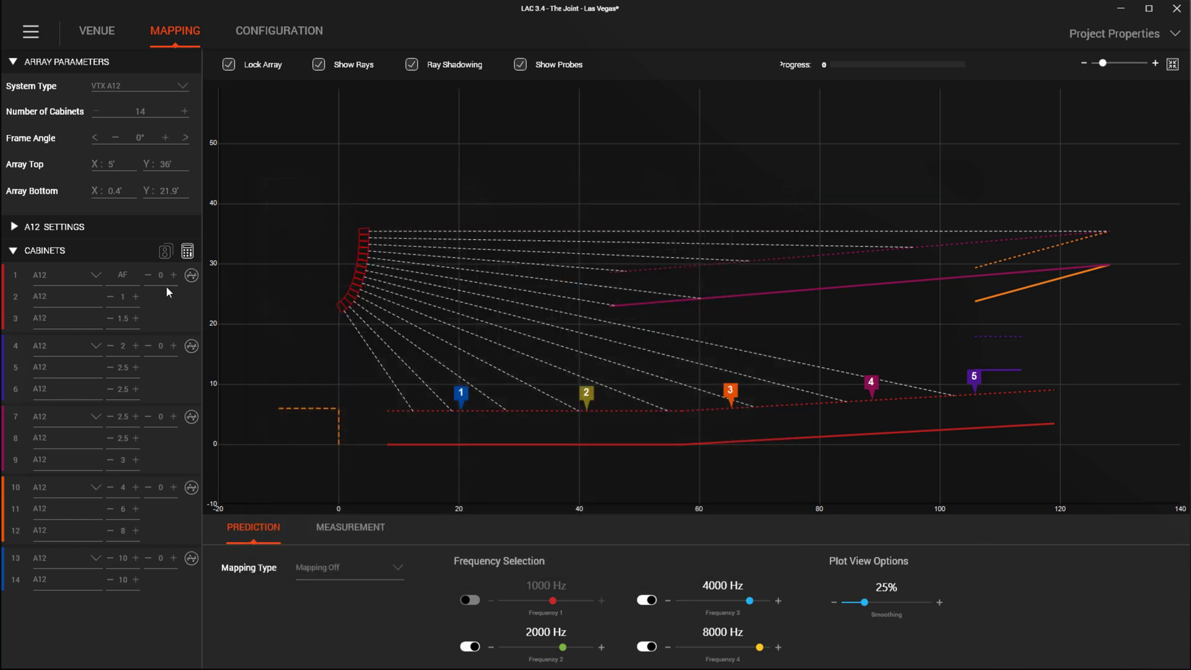
left_click(93, 275)
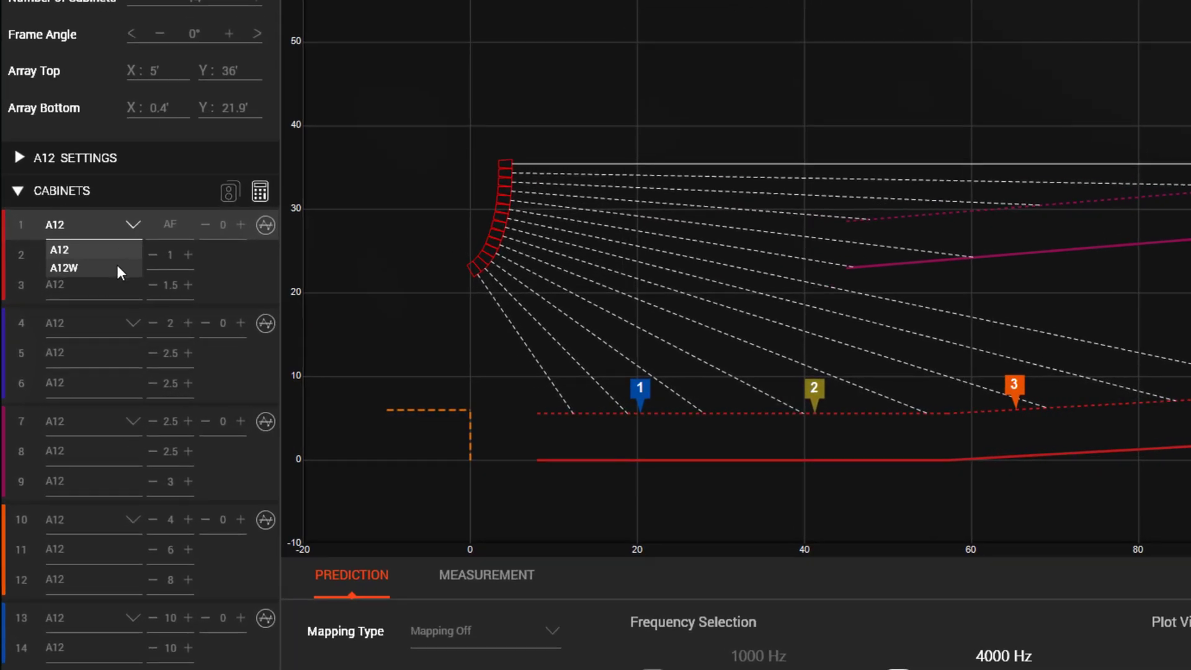
left_click(117, 265)
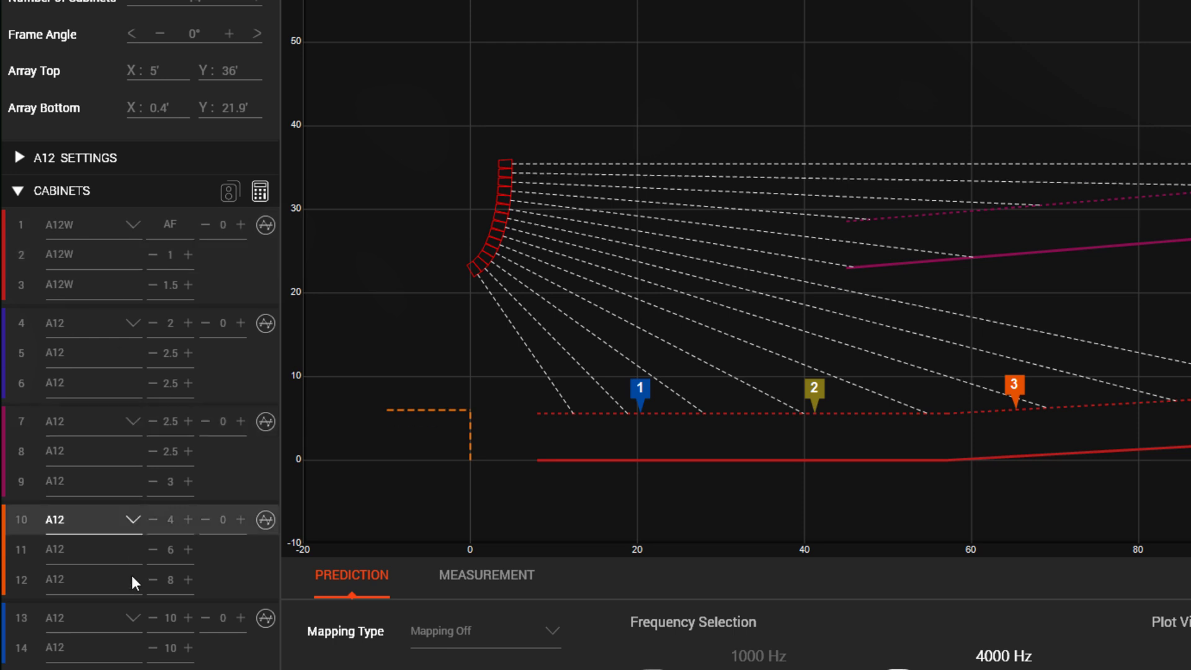
left_click(133, 618)
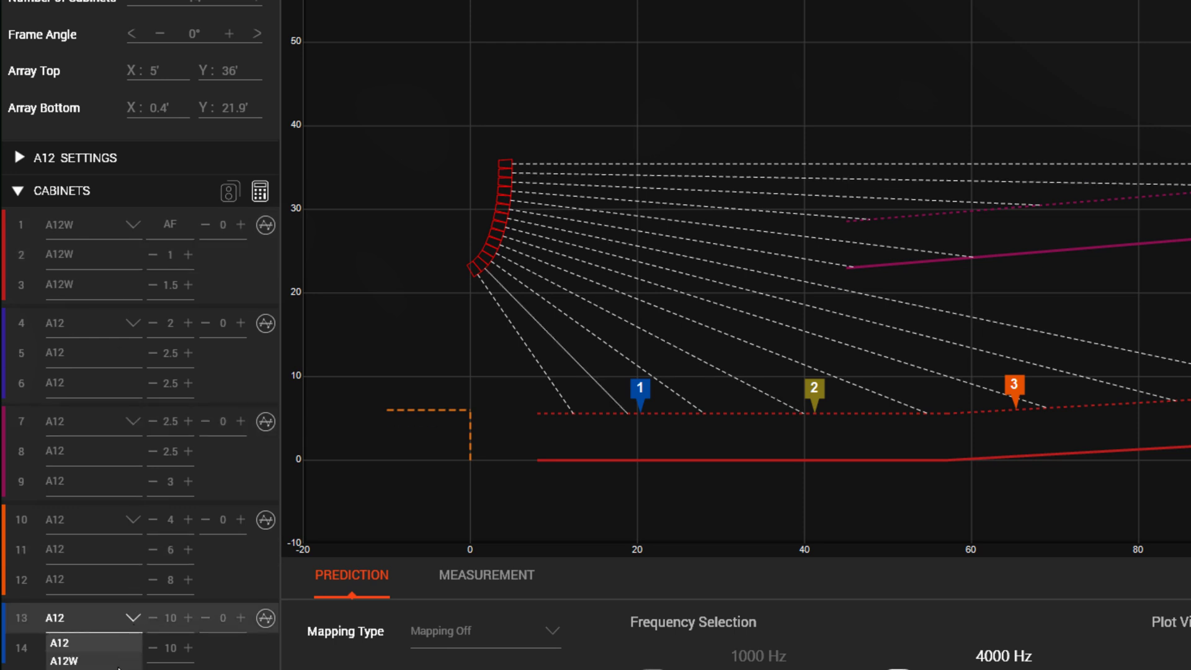
left_click(63, 661)
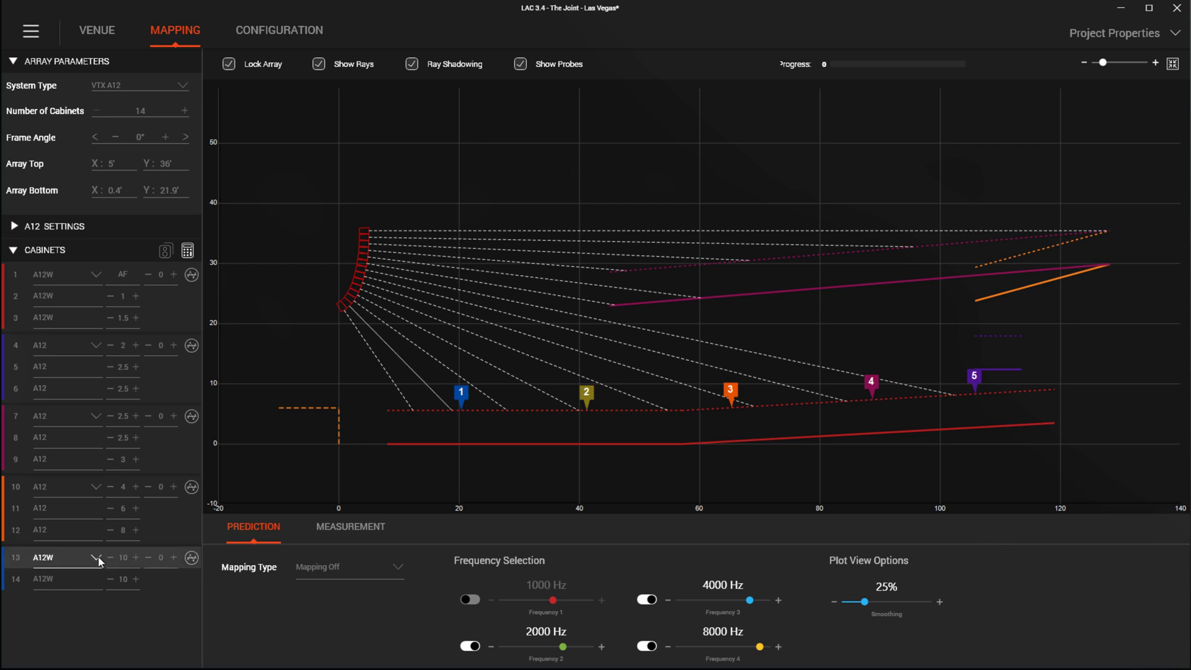
- Choose SPL Mapping as the mapping type and calculate the map
left_click(356, 567)
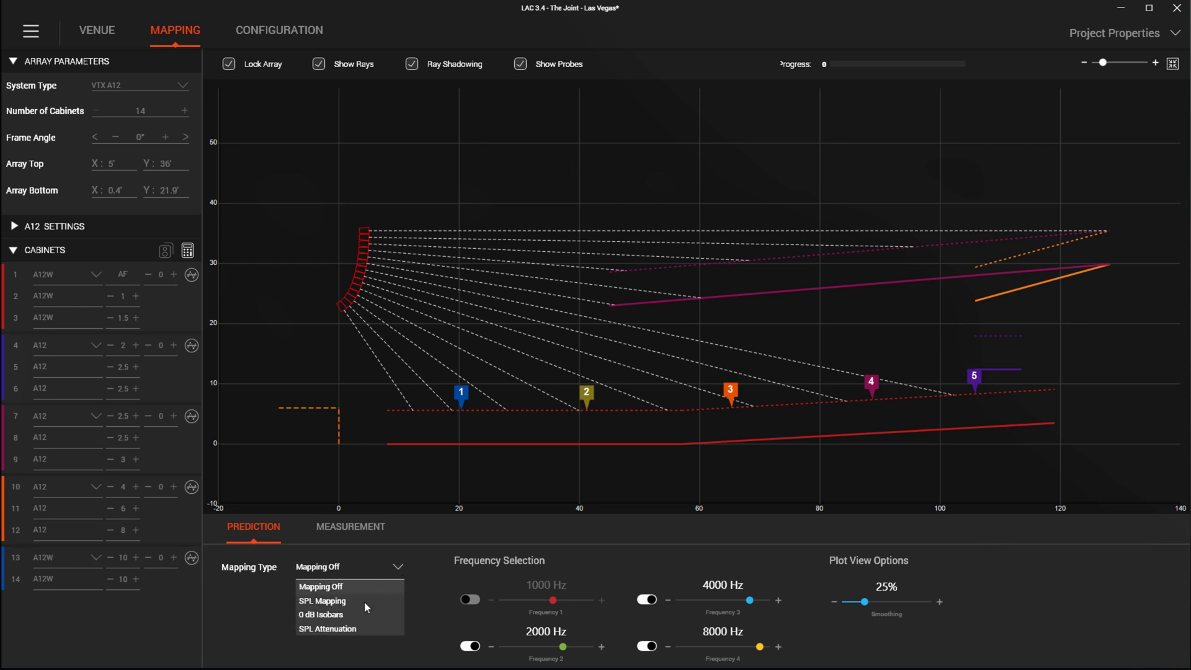
left_click(363, 601)
left_click(363, 601)
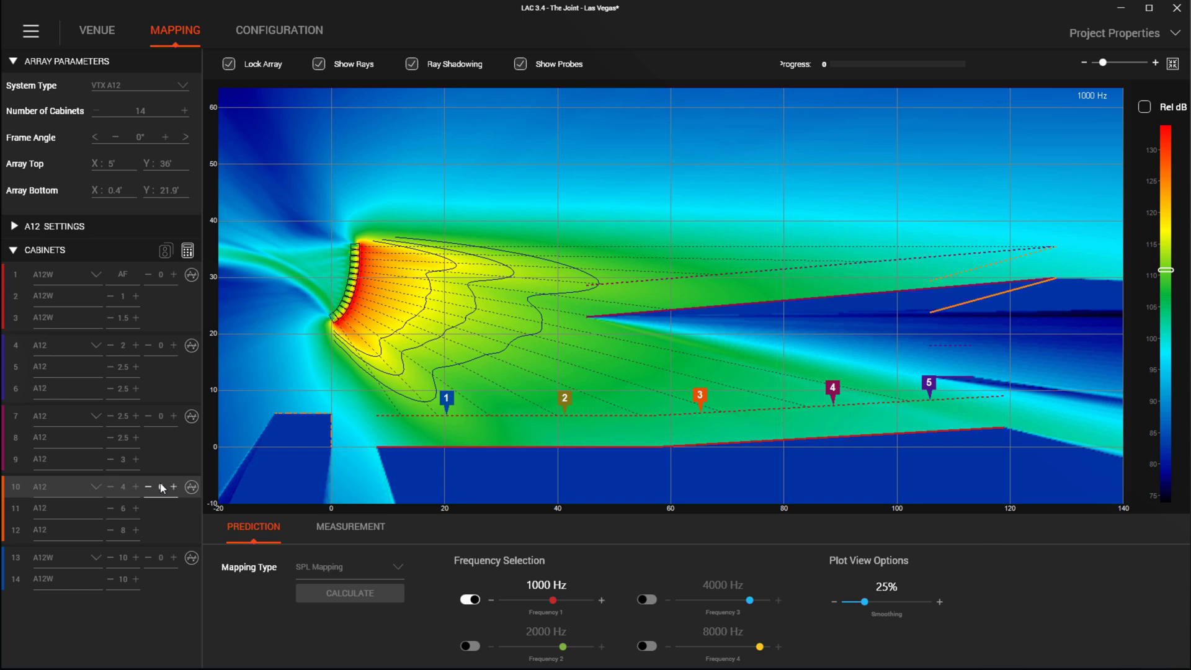
- Raise cabinet 9 to 4° and cabinet 8 to 3°, recompute the SPL map, and view Configuration
left_click(136, 459)
left_click(136, 437)
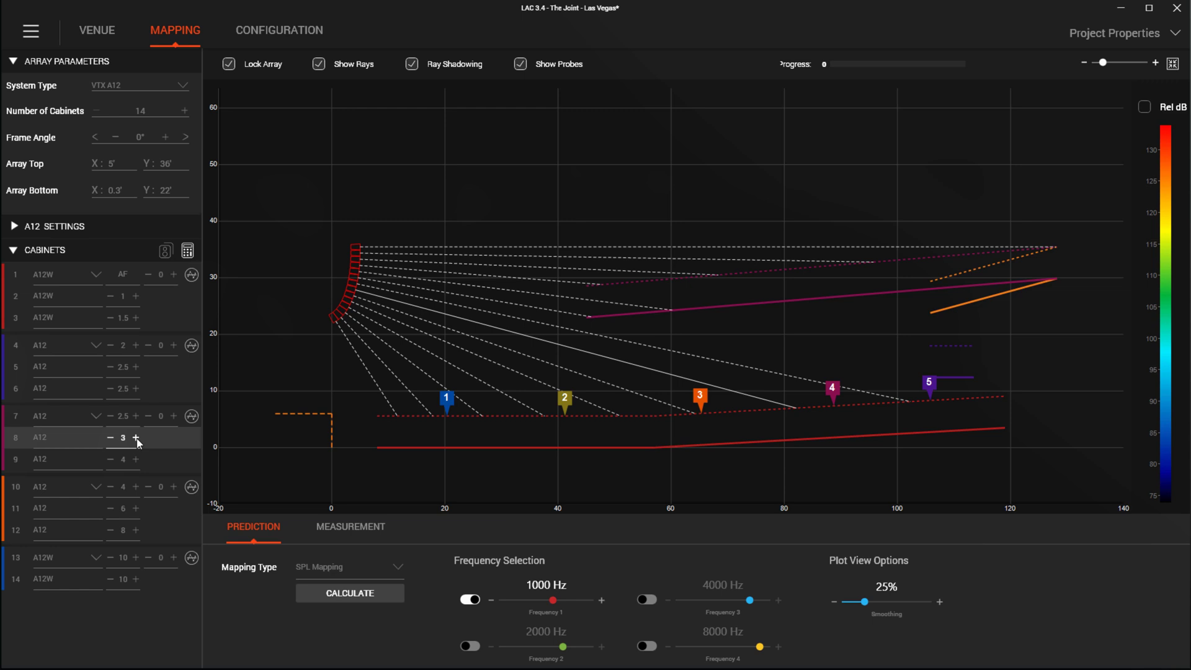
left_click(321, 594)
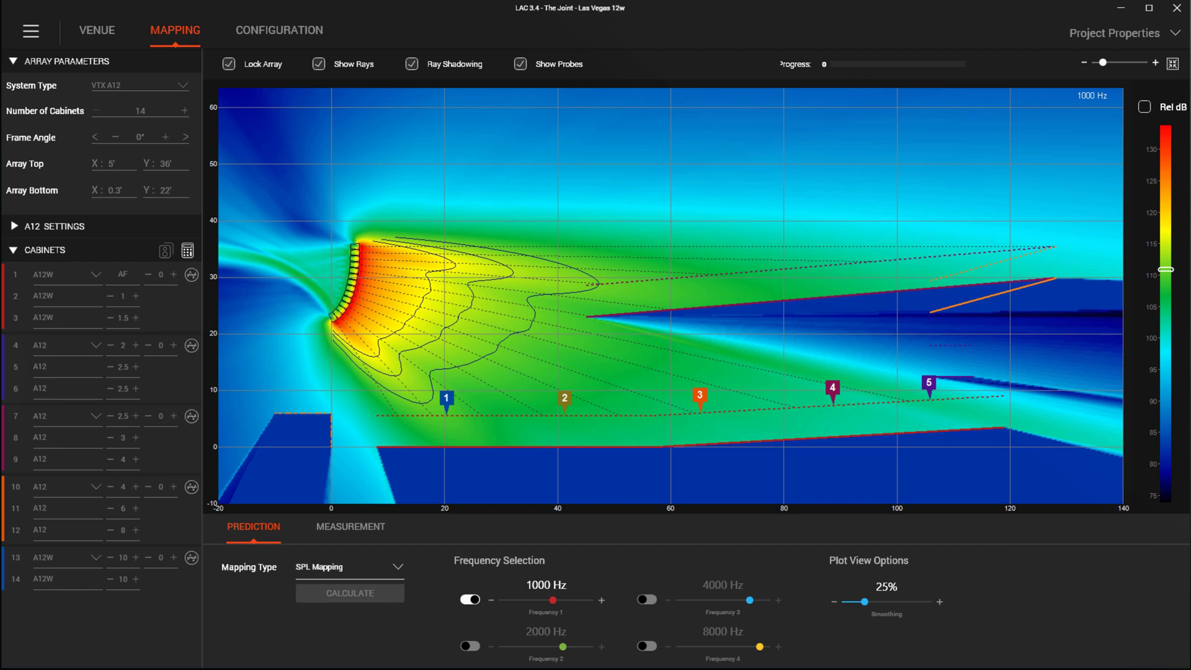
left_click(182, 85)
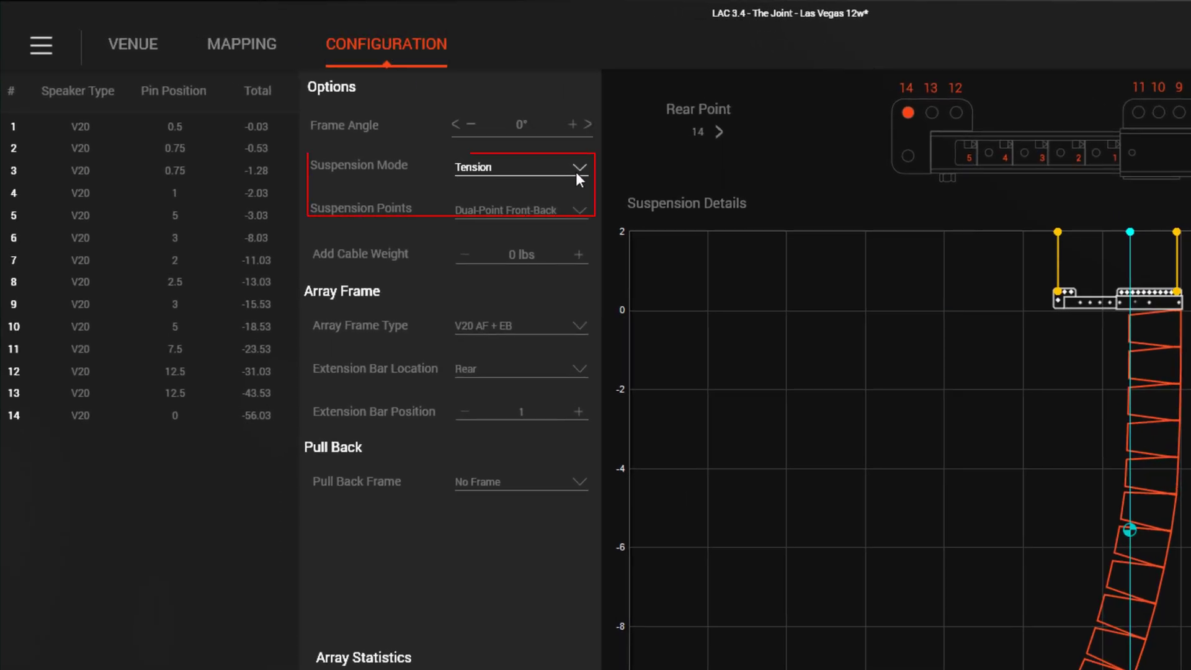
- Set the suspension mode to Compression, keeping V20 AF + EB as the frame type
left_click(579, 168)
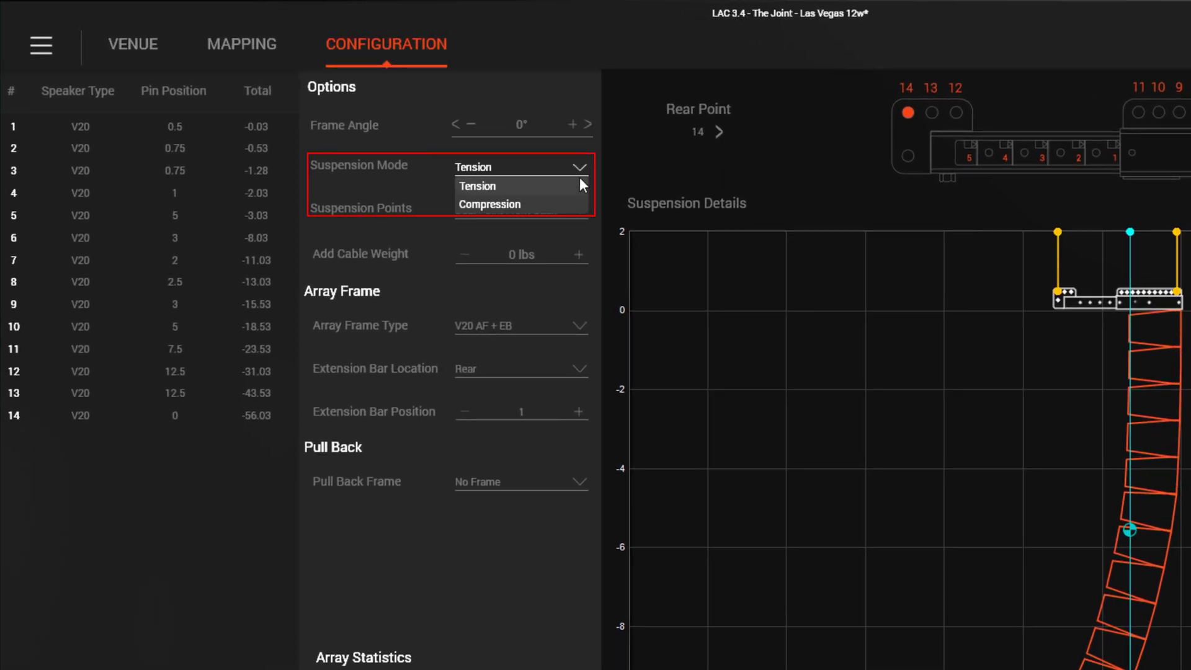
left_click(575, 204)
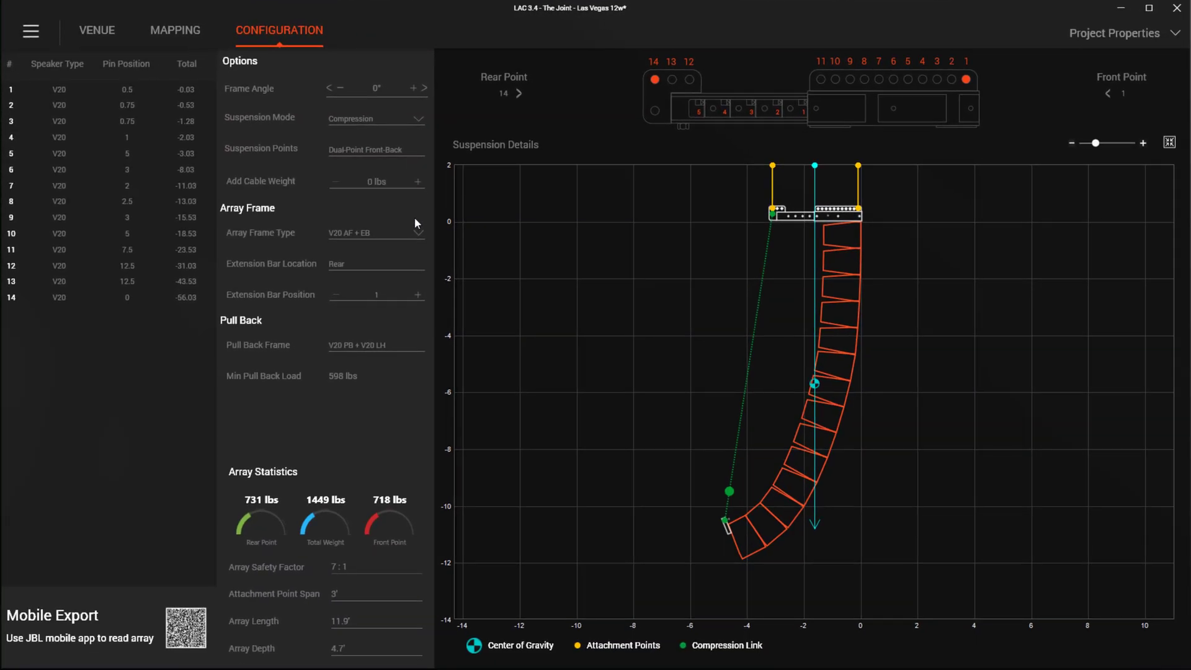
left_click(415, 235)
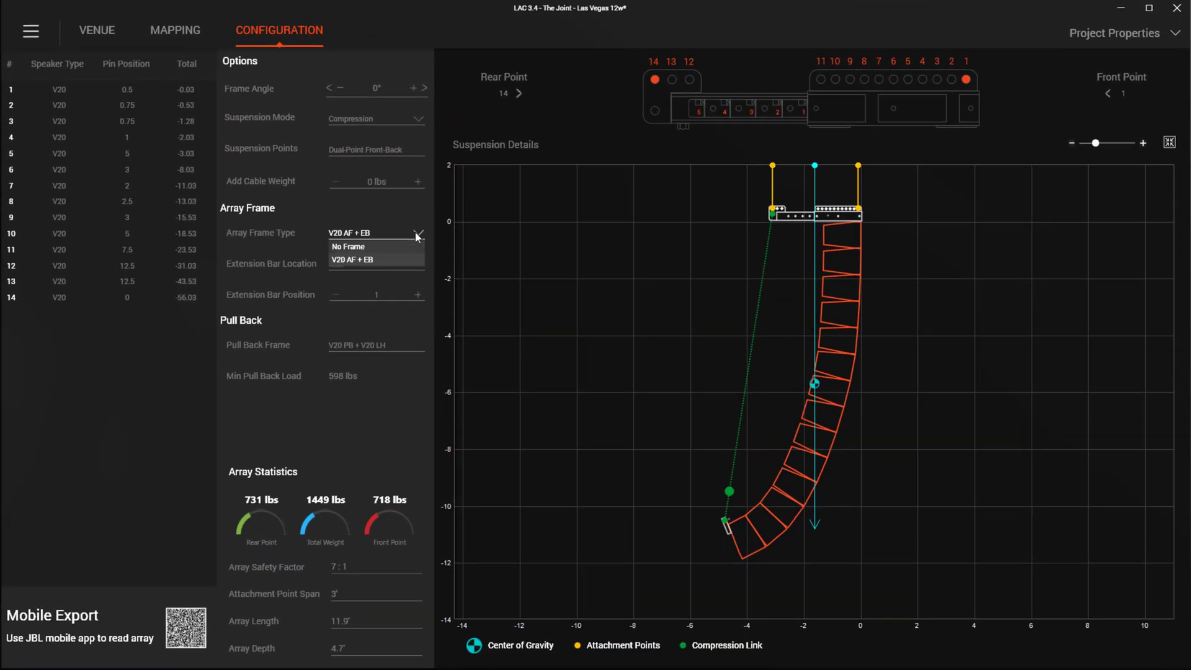
left_click(415, 232)
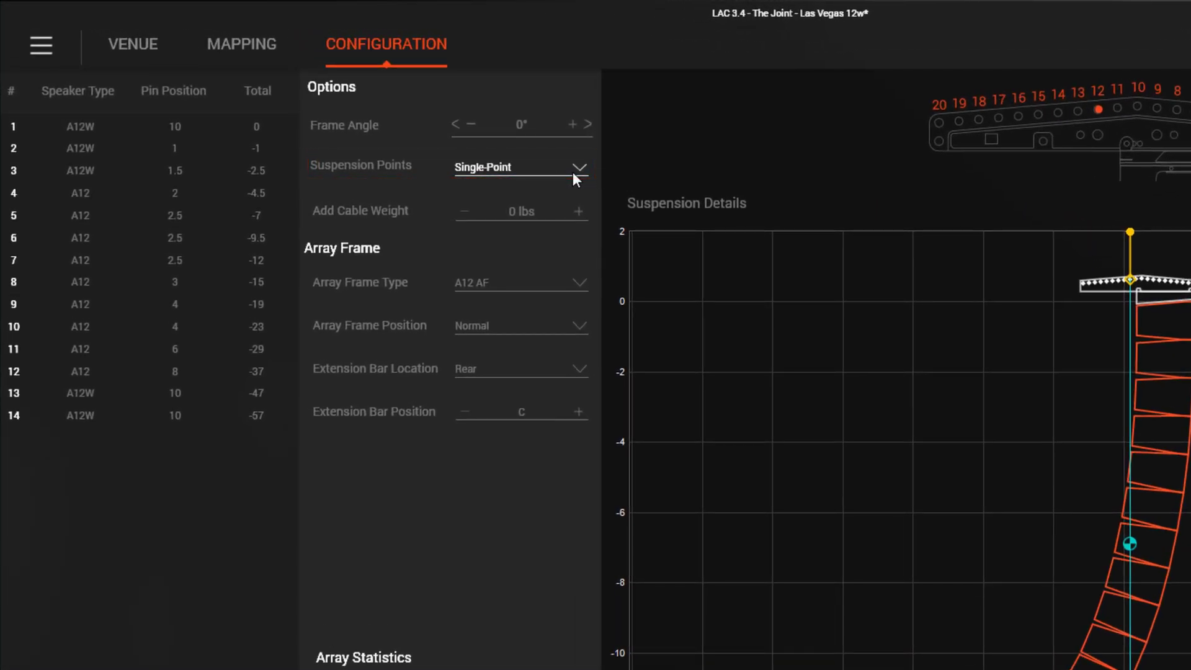
- Cycle suspension points through Dual-Point Front-Back and Side-By-Side, ending on Quad-Point
left_click(574, 175)
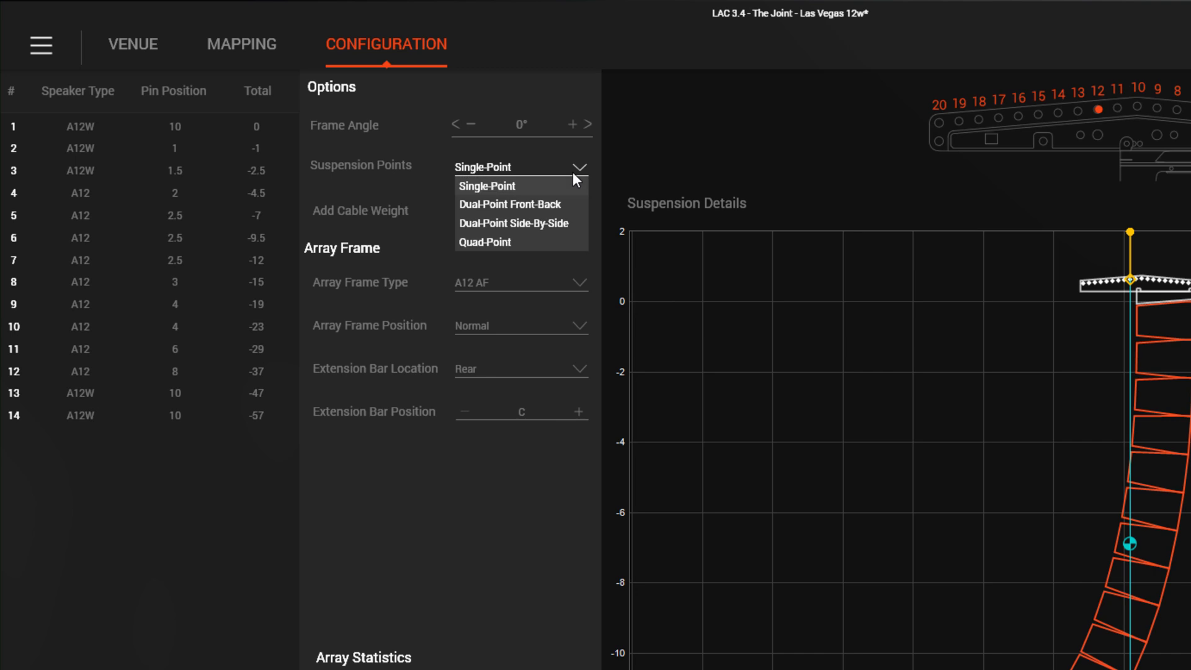
left_click(574, 189)
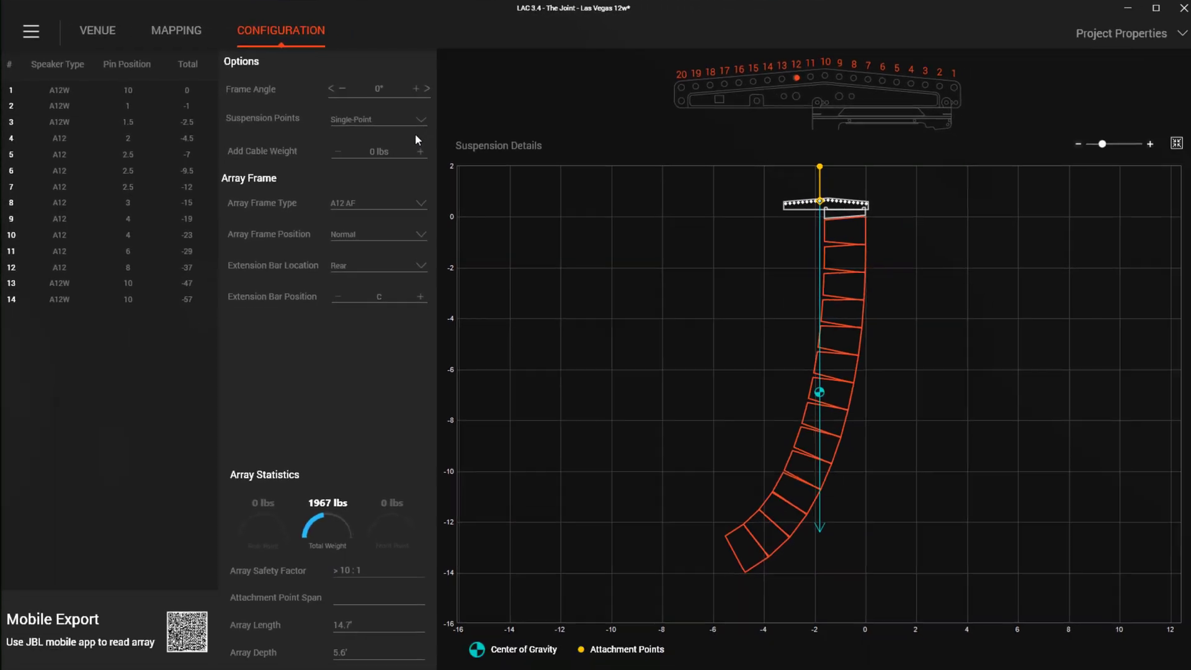
left_click(414, 128)
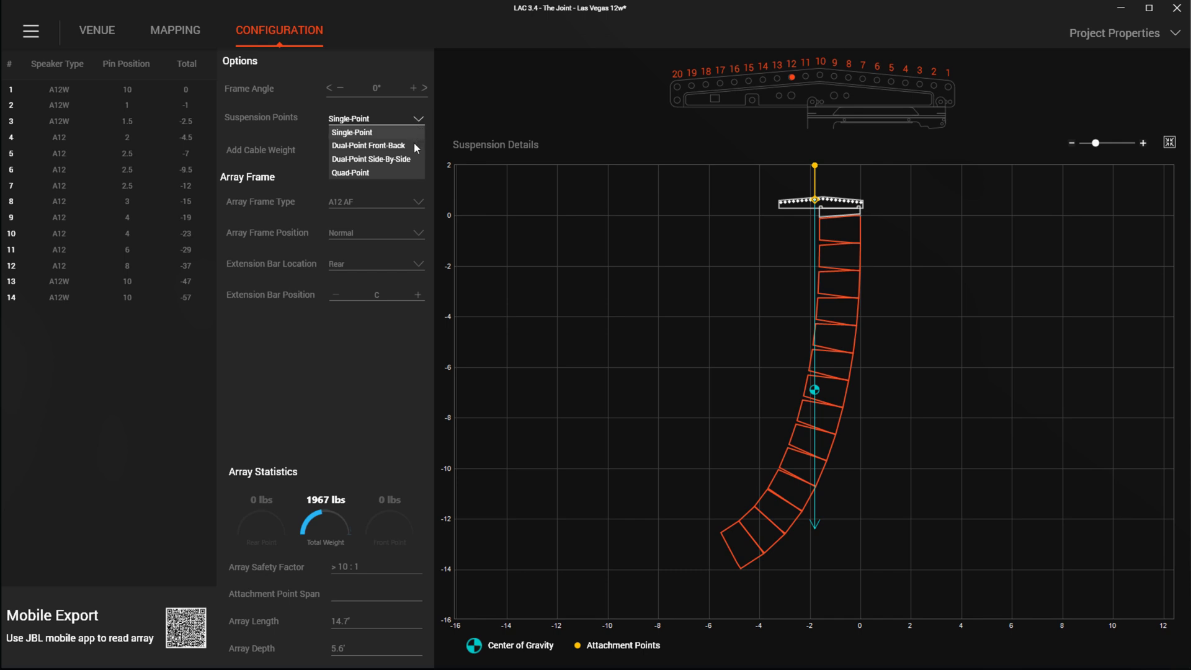
left_click(414, 146)
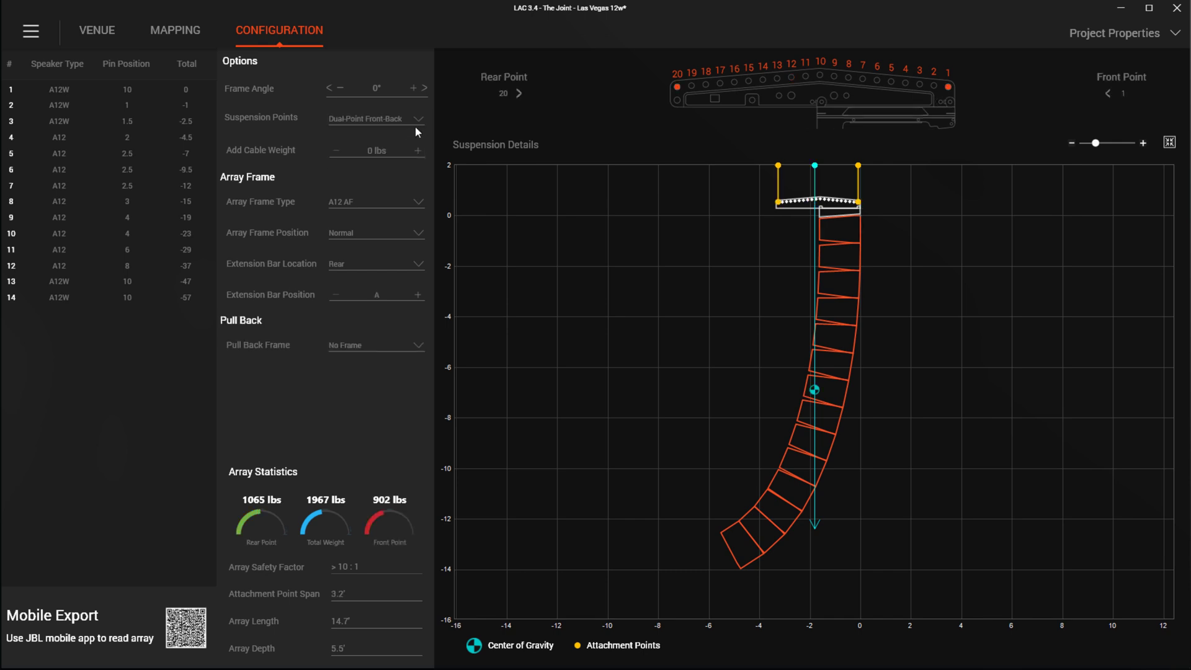
left_click(418, 124)
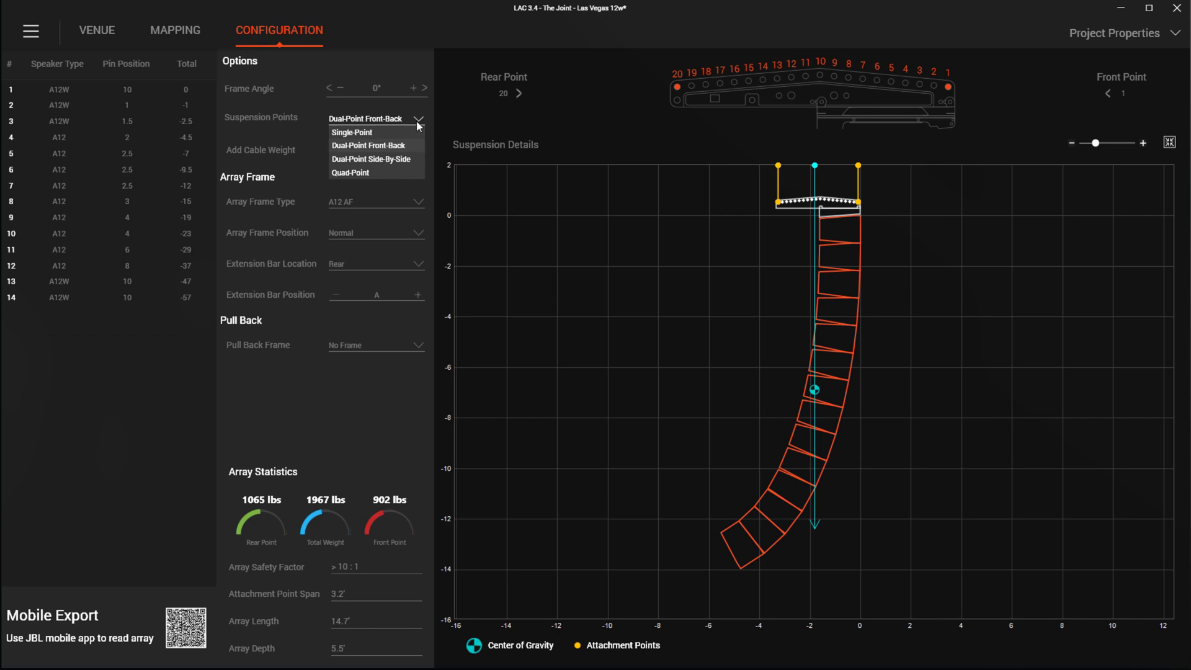
left_click(414, 160)
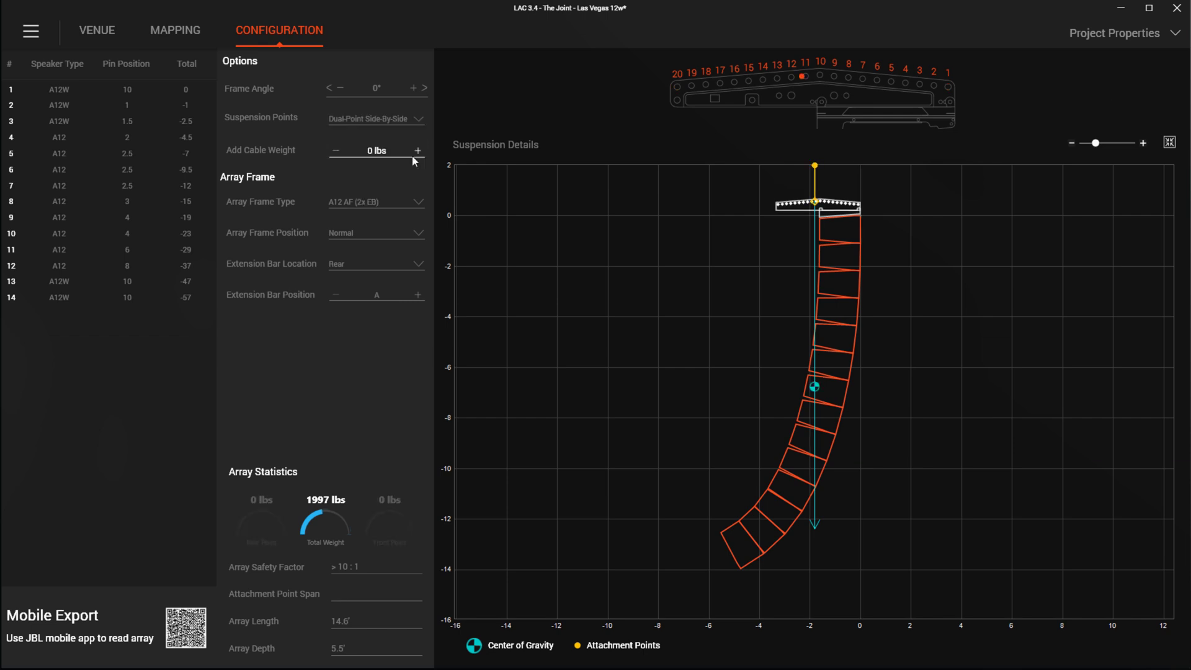
left_click(419, 120)
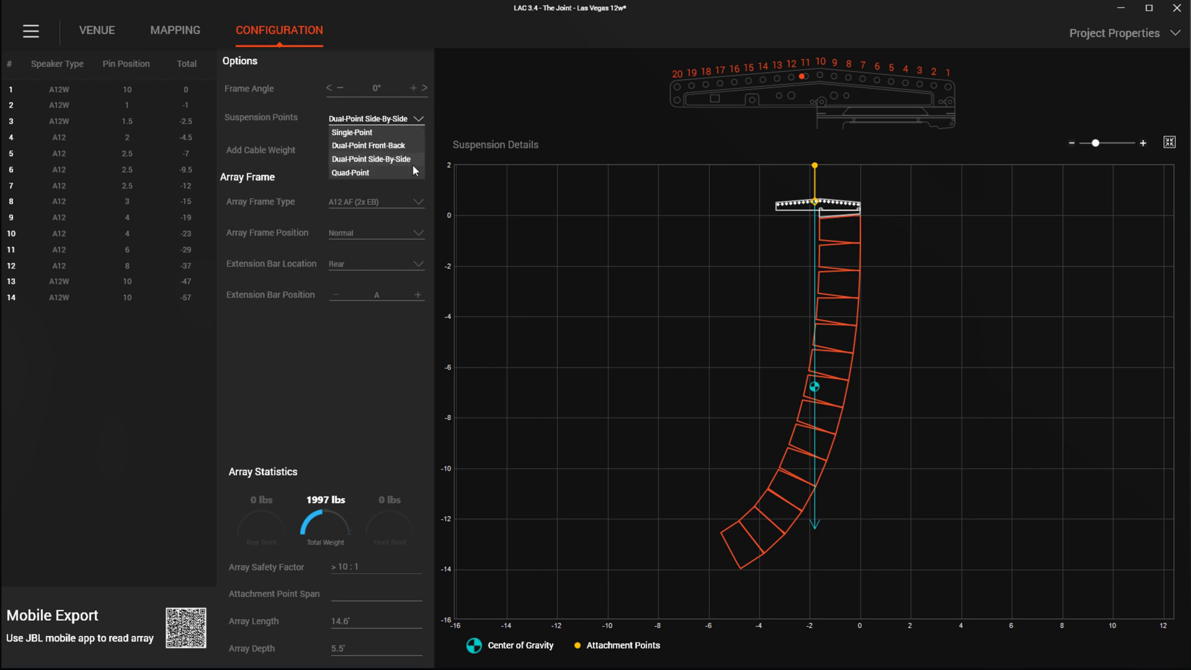
left_click(414, 173)
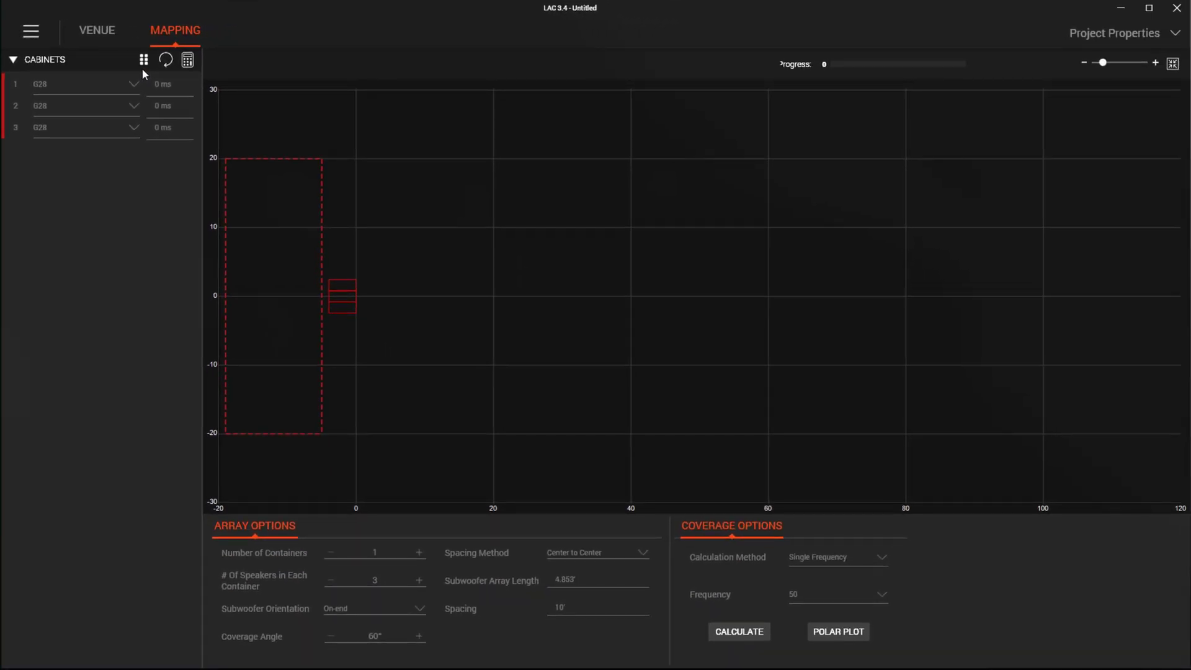
- Set six subwoofer containers, lay out container 1 as B18 / B18 - Cardioid / B18, and copy it to all
left_click(418, 552)
left_click(419, 552)
left_click(418, 552)
left_click(418, 552)
left_click(418, 552)
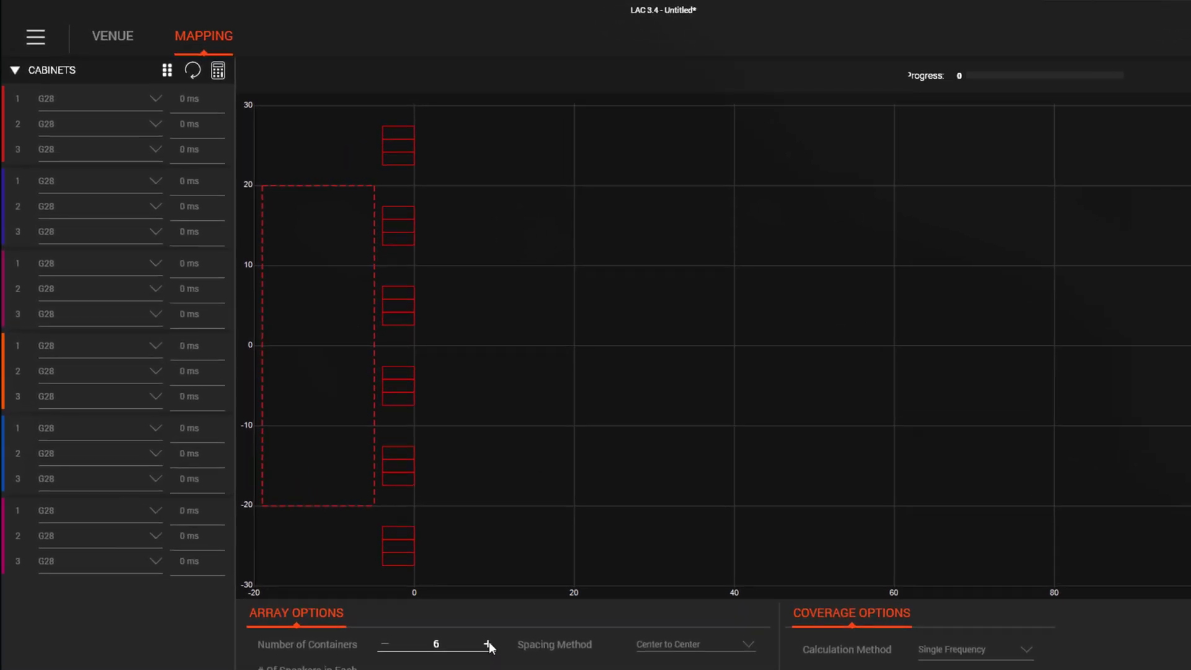
left_click(156, 102)
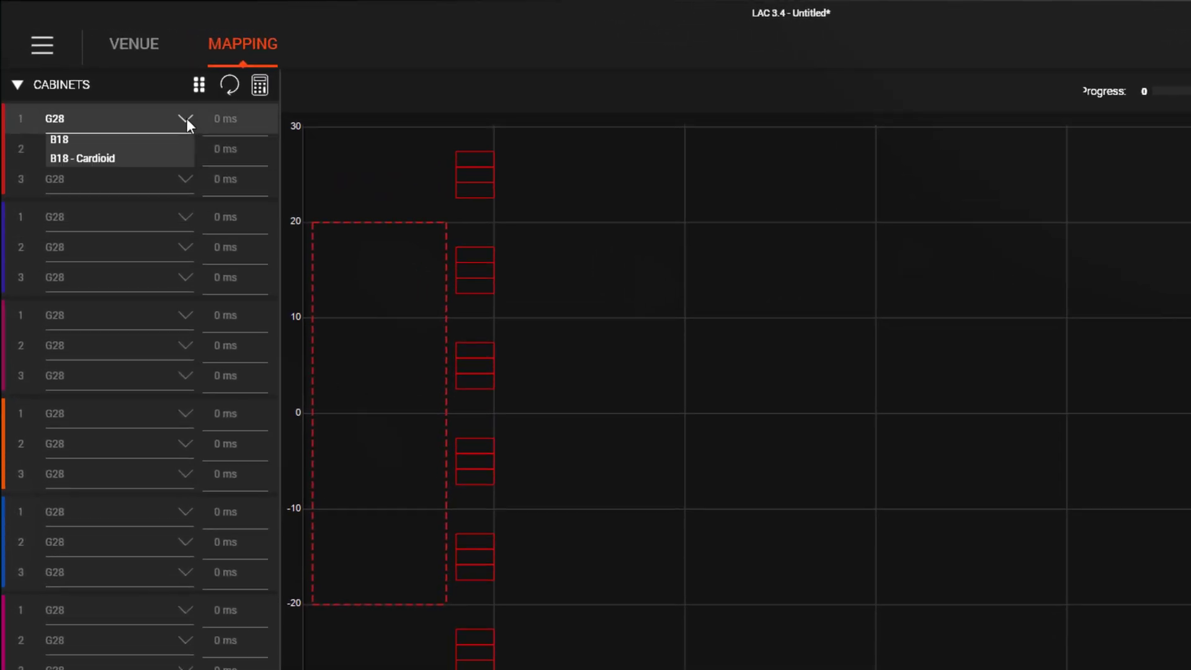
left_click(147, 252)
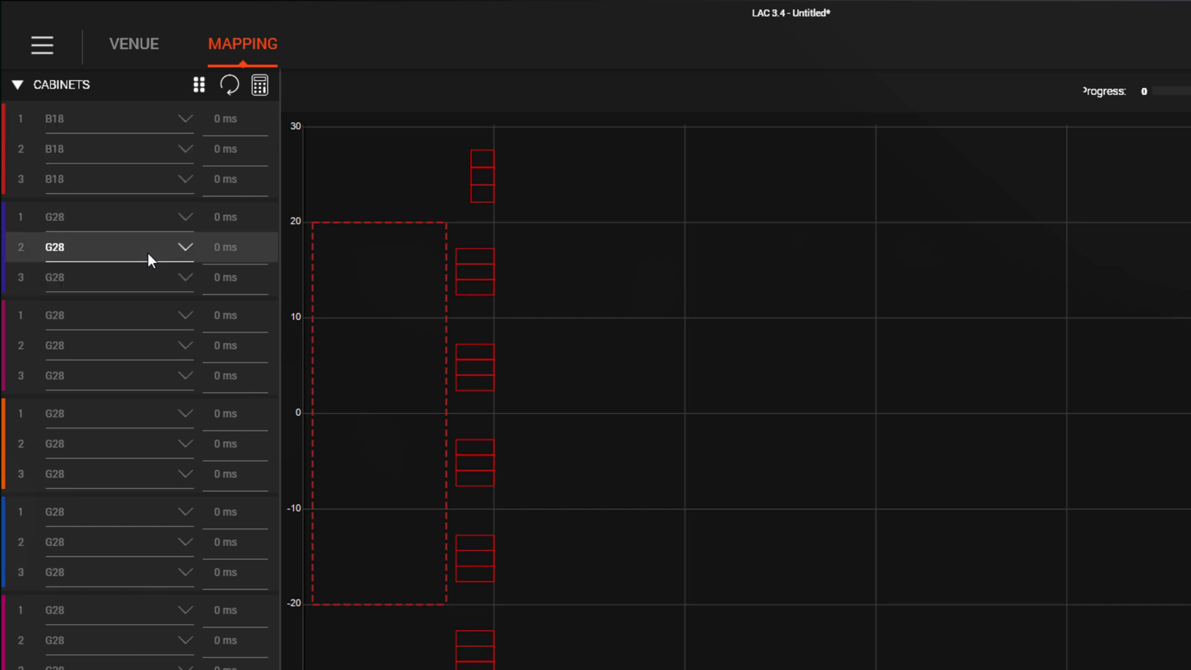
left_click(184, 151)
left_click(170, 191)
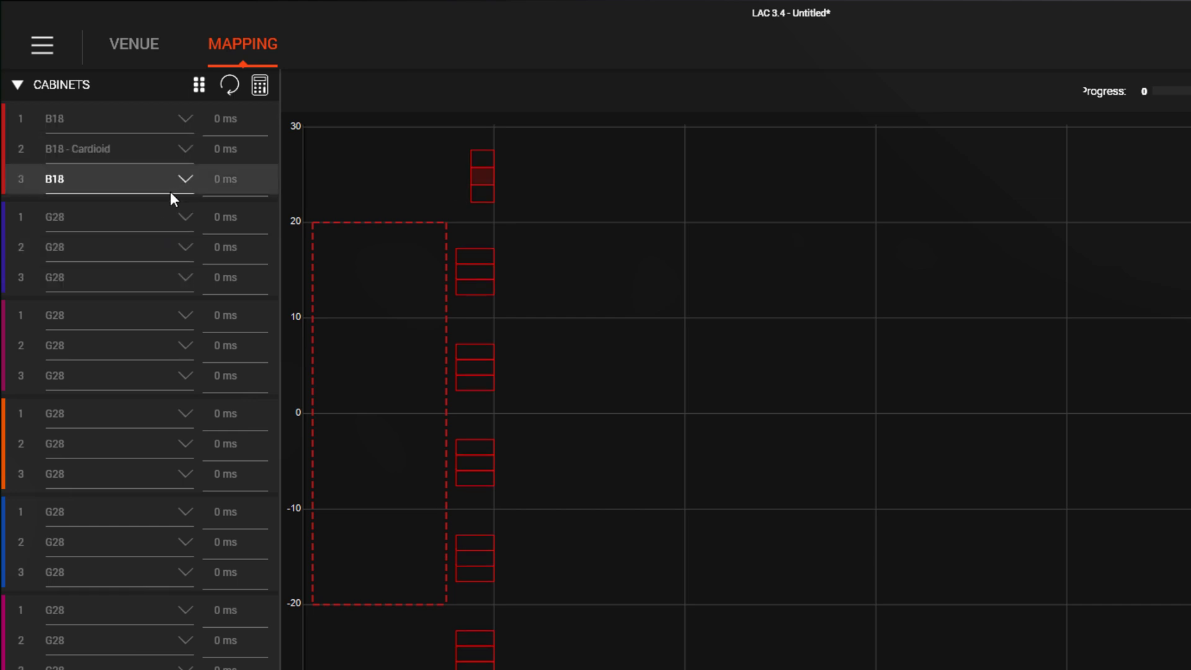
left_click(198, 87)
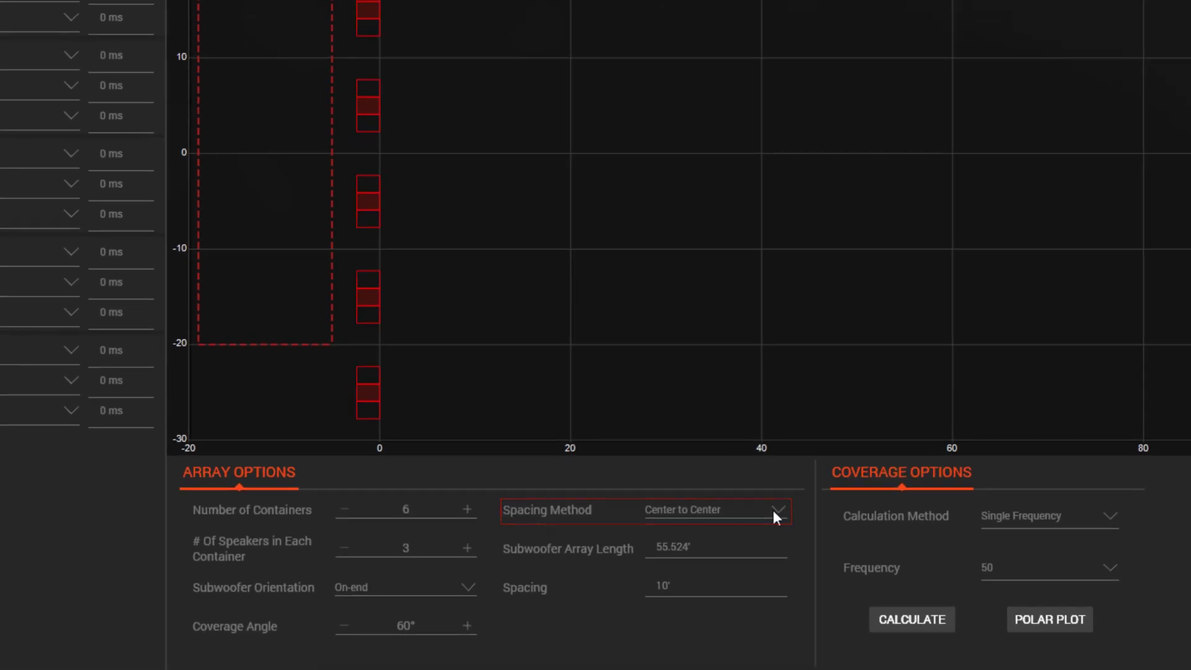
- Open the subwoofer Spacing Method choices for the six-container array
left_click(776, 510)
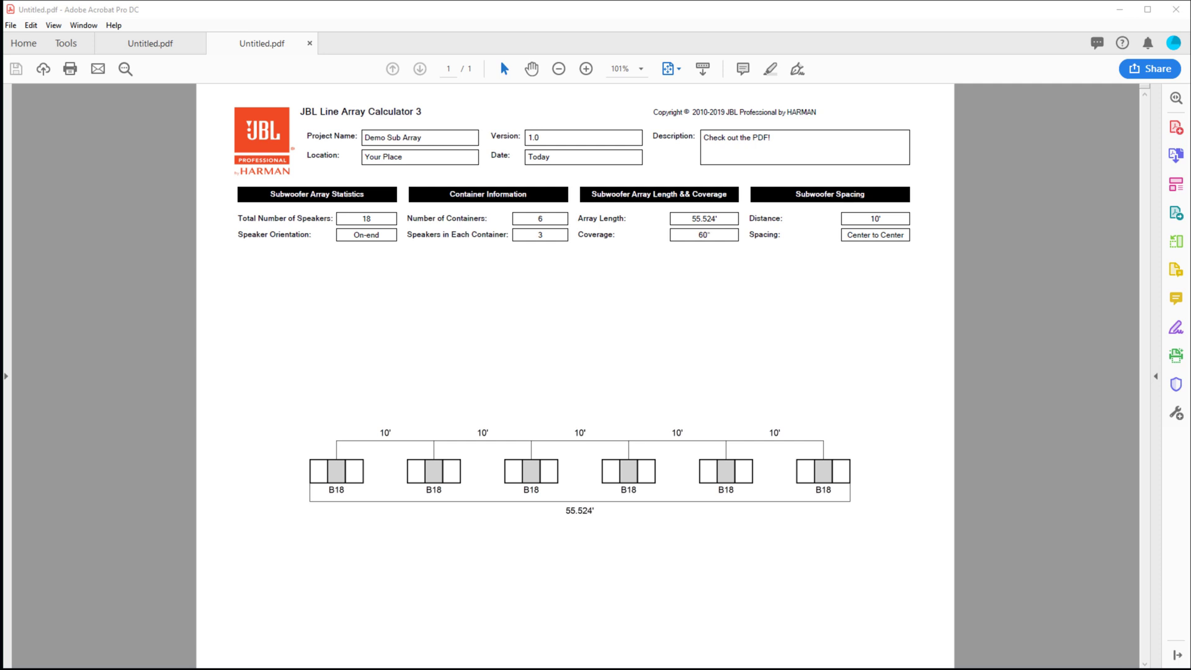
- Close the center-to-center PDF report and switch to the JBL Education web page
key("ctrl+w")
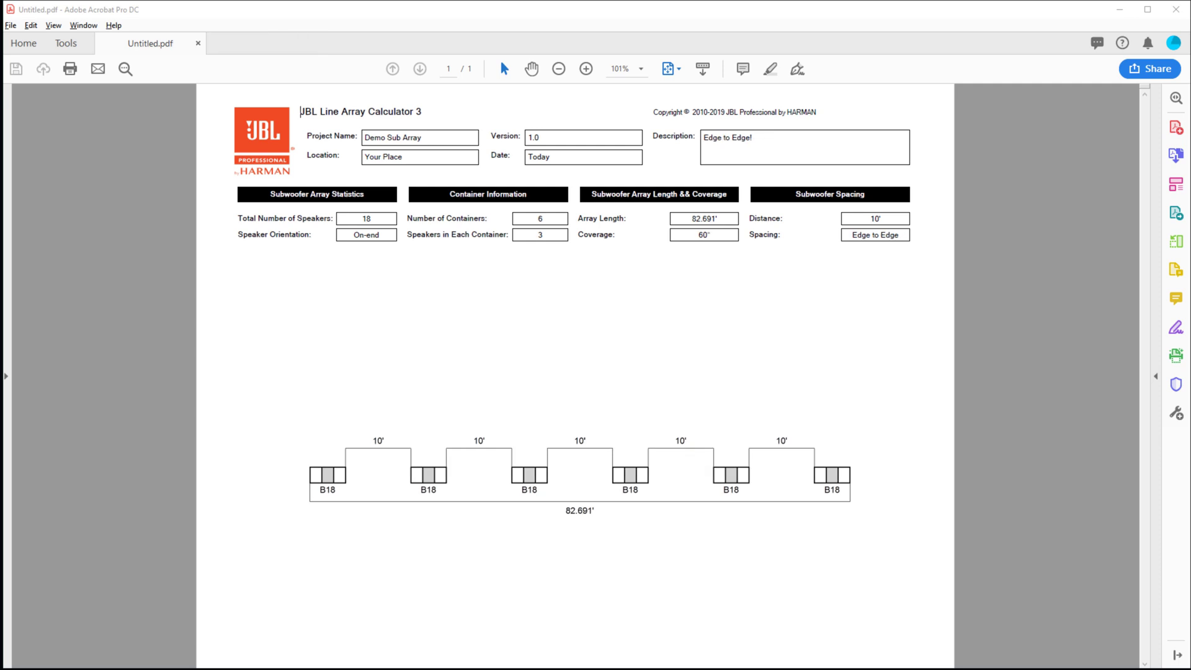
key("alt+Tab")
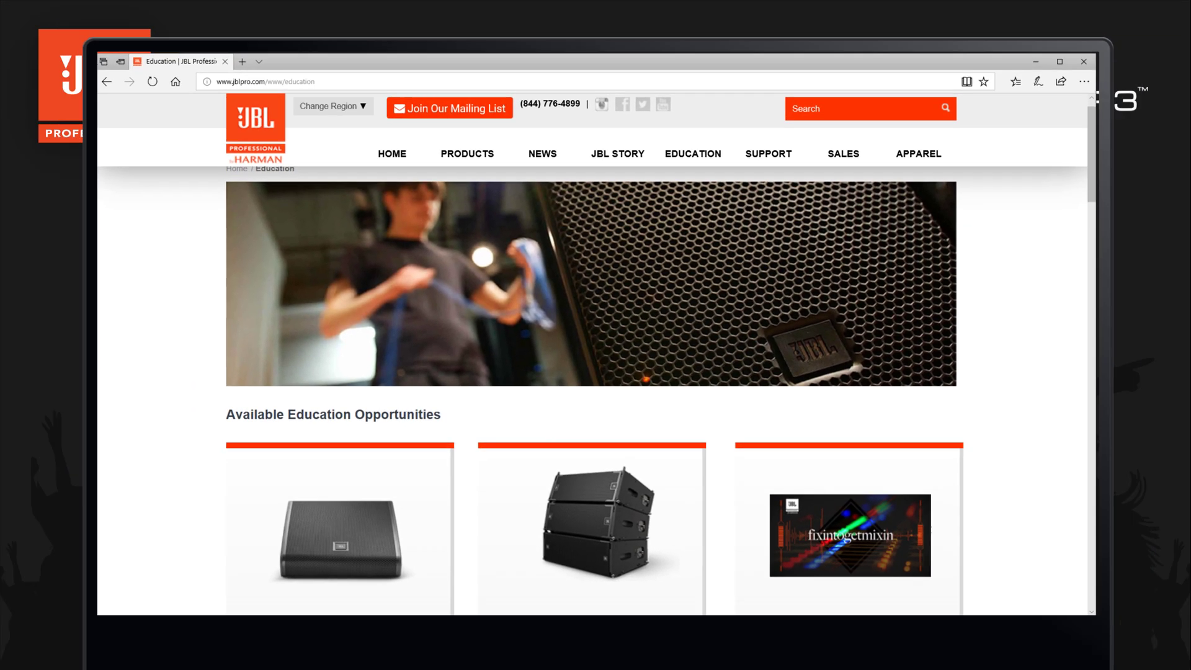
- Scroll the jblpro.com/edu page past workshops, schedule and certified trainers to the footer
scroll(595, 372, "down", 1)
scroll(595, 372, "down", 3)
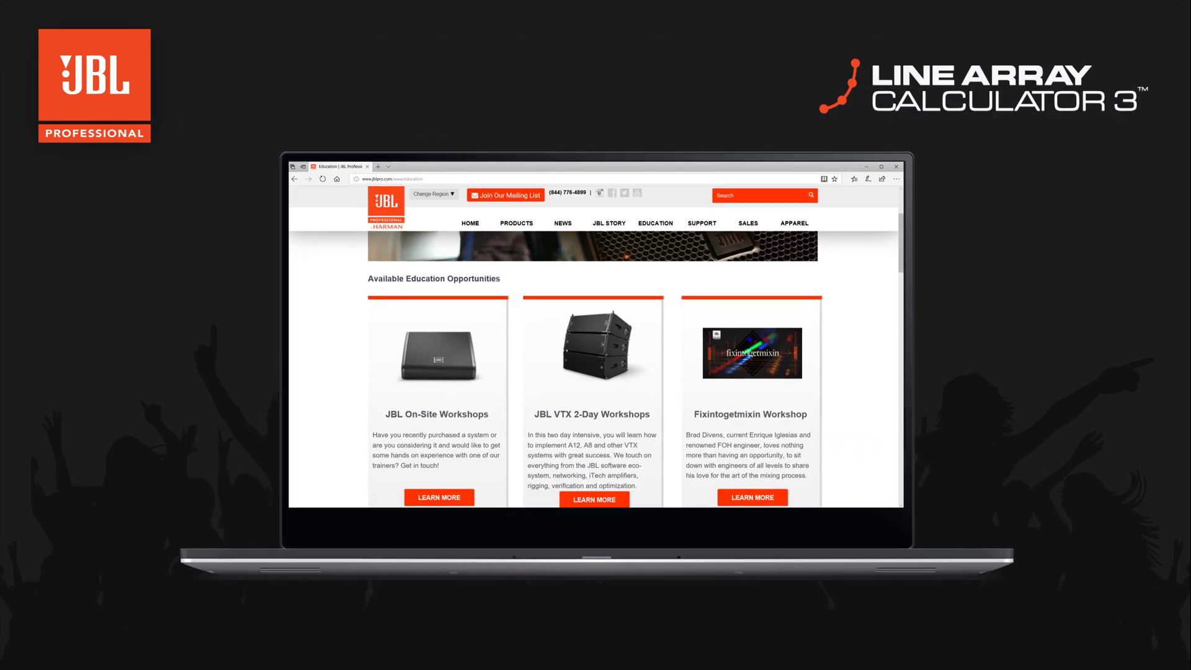
scroll(595, 372, "down", 1)
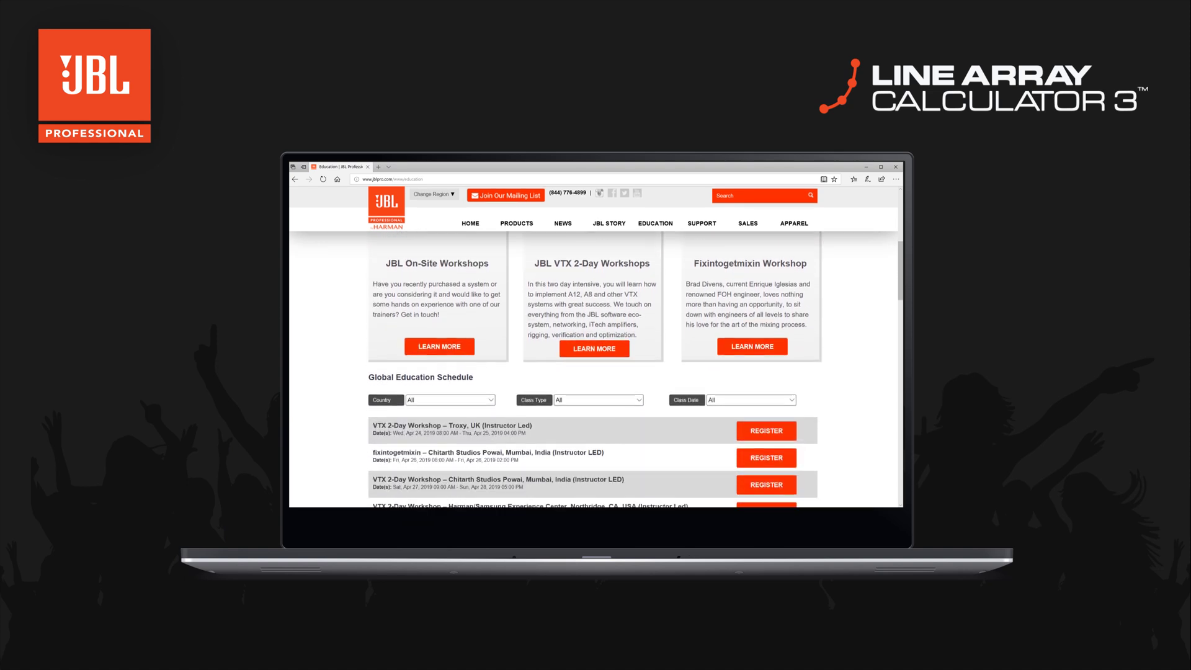
scroll(595, 372, "down", 1)
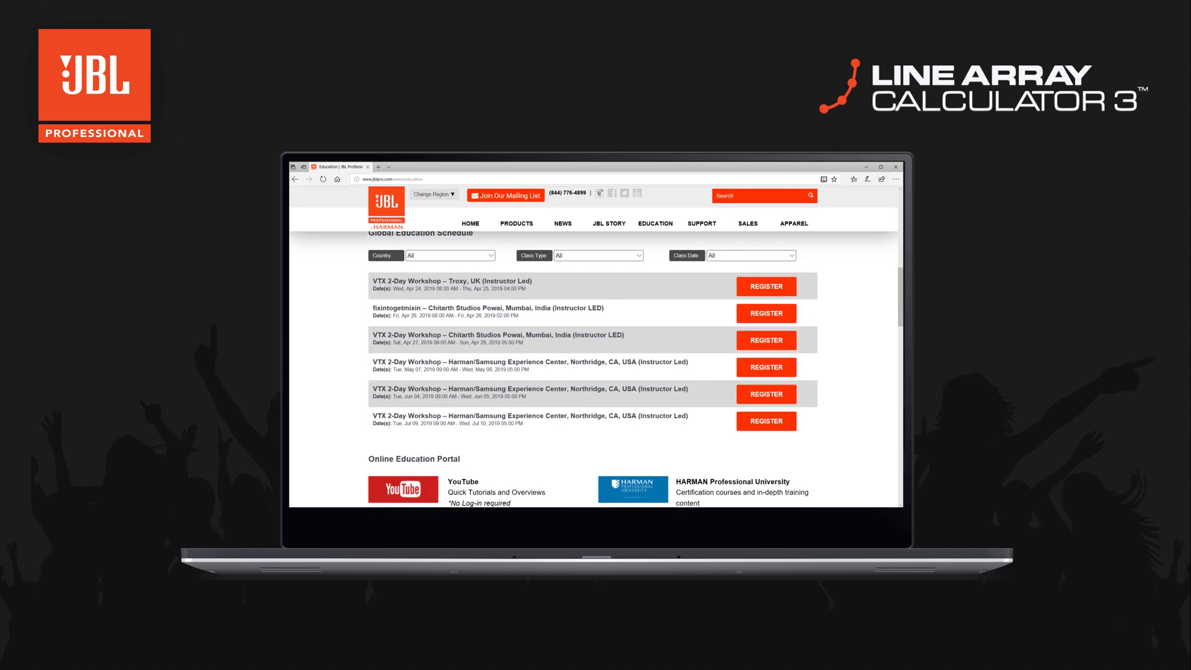
scroll(595, 372, "down", 1)
scroll(596, 372, "down", 2)
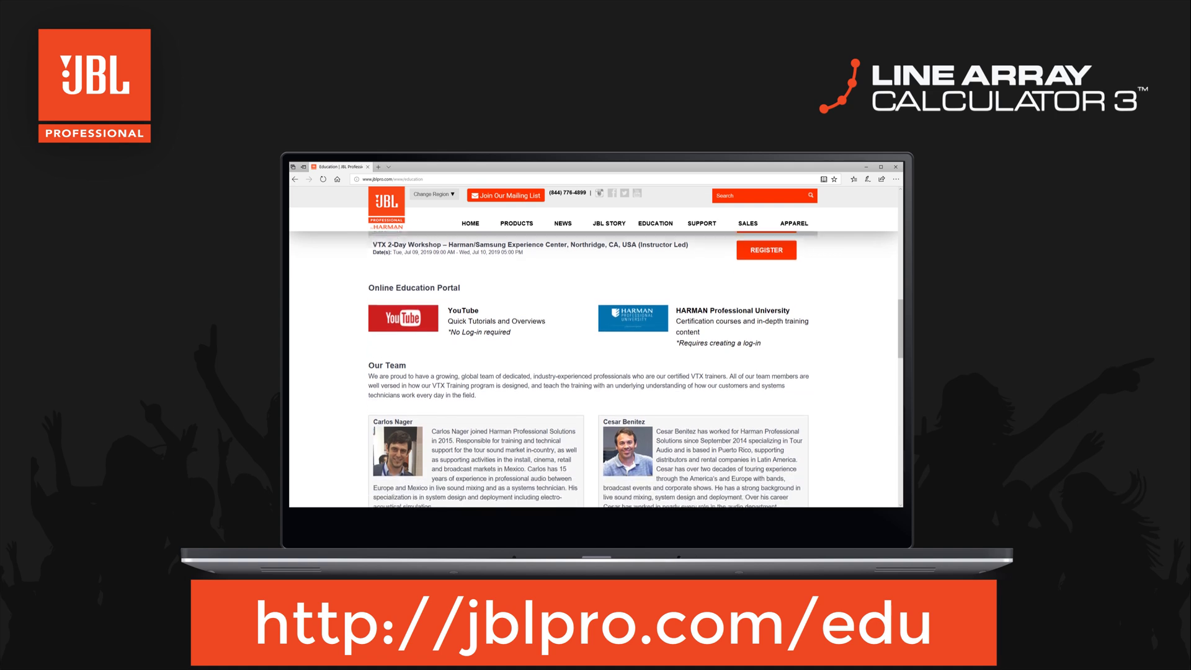
scroll(595, 372, "down", 4)
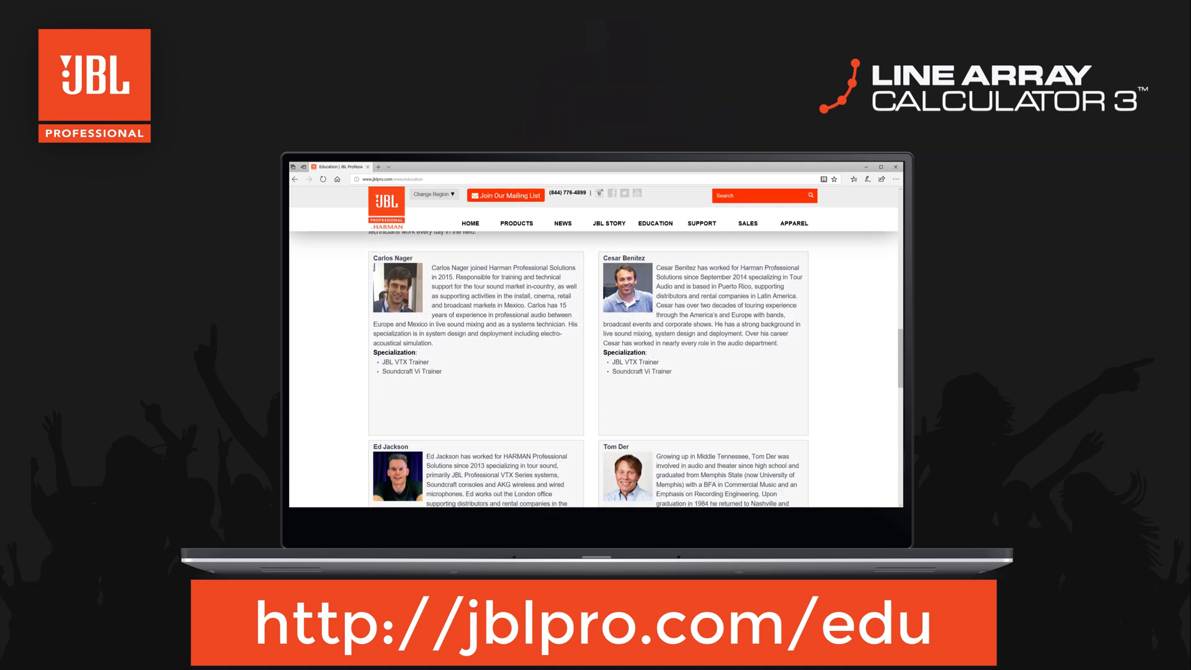
scroll(595, 372, "down", 6)
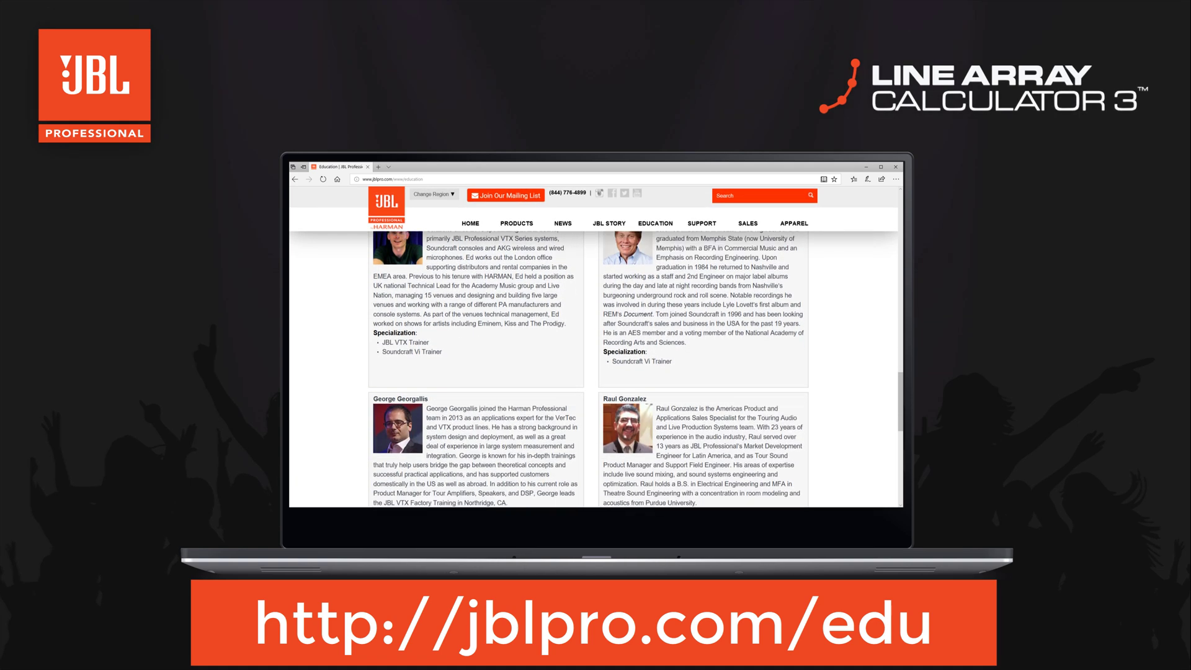
scroll(595, 372, "down", 4)
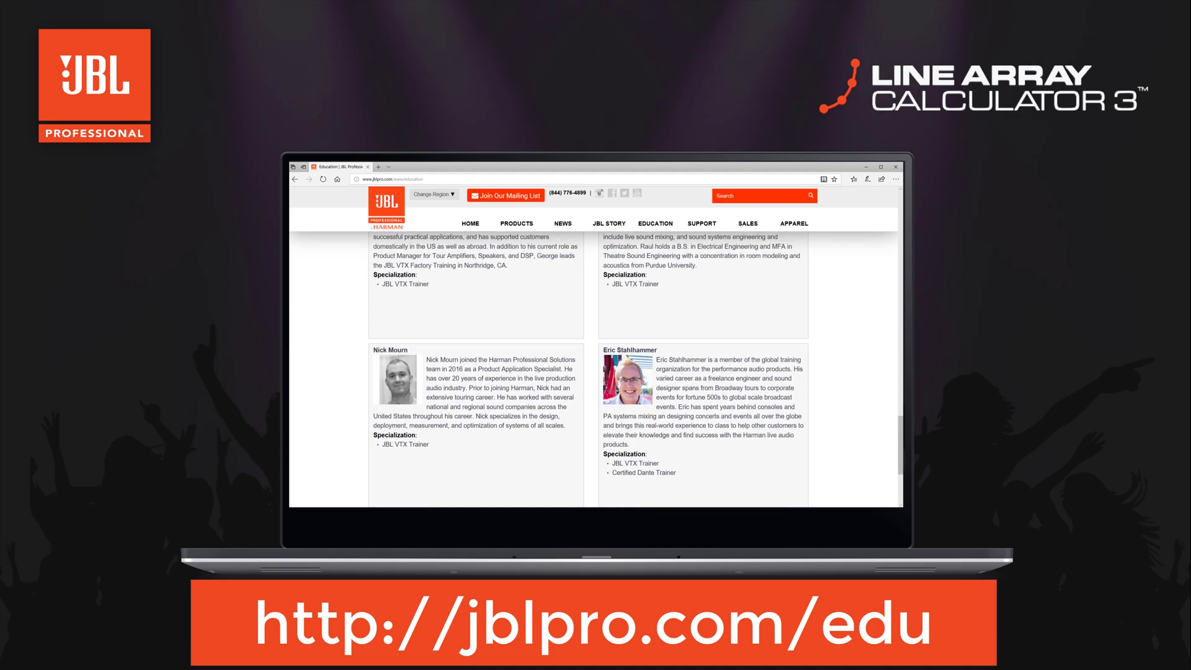
scroll(595, 372, "down", 1)
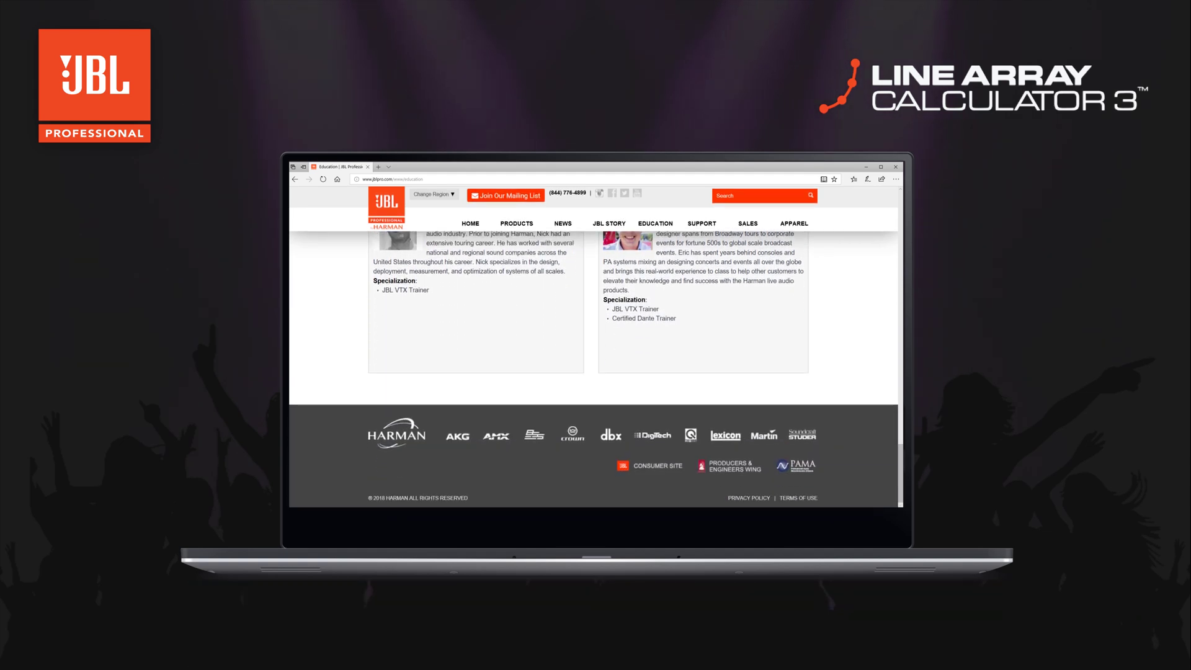